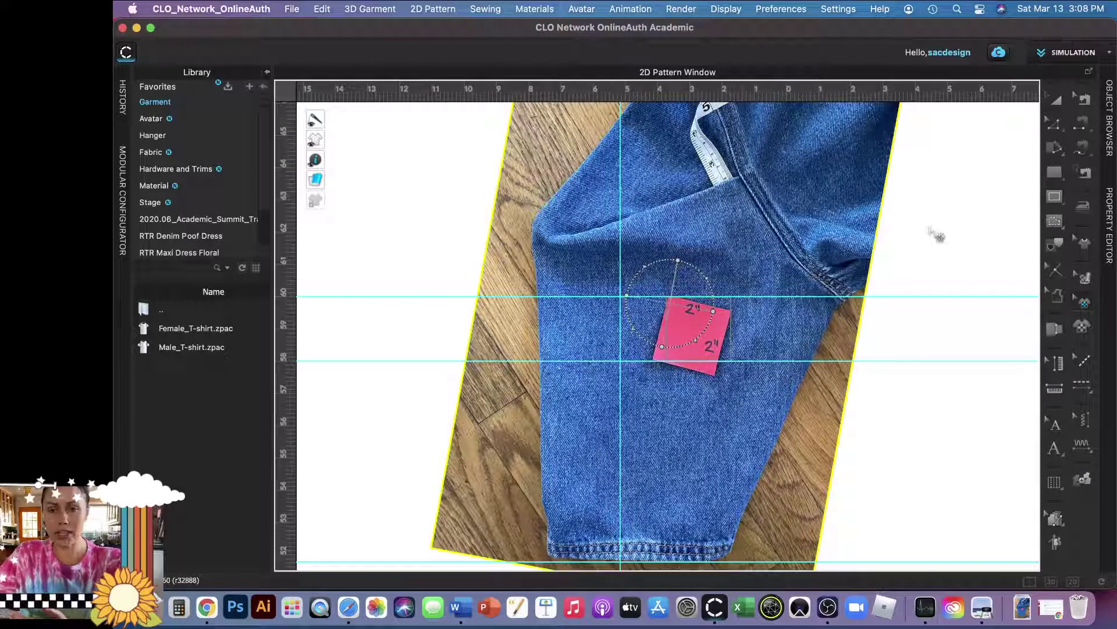
{"action": "scroll", "coordinate": [733, 386], "scroll_direction": "down", "scroll_amount": 2}
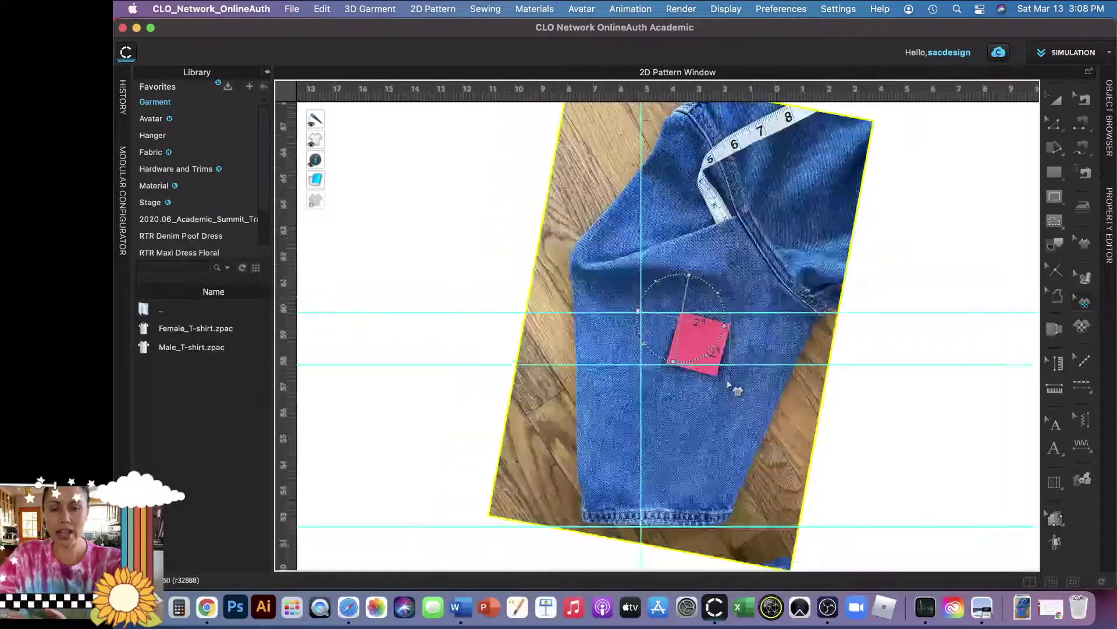
{"action": "scroll", "coordinate": [729, 381], "scroll_direction": "down", "scroll_amount": 1}
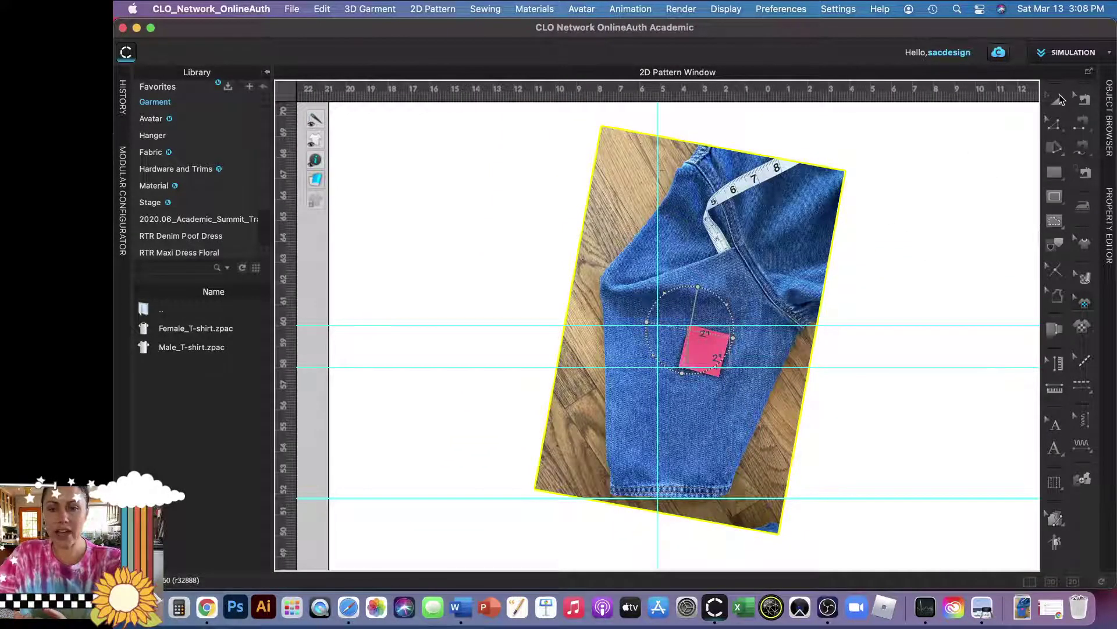
Step: Finish transforming the sleeve photo by switching back to the select tool
{"action": "key", "text": "a"}
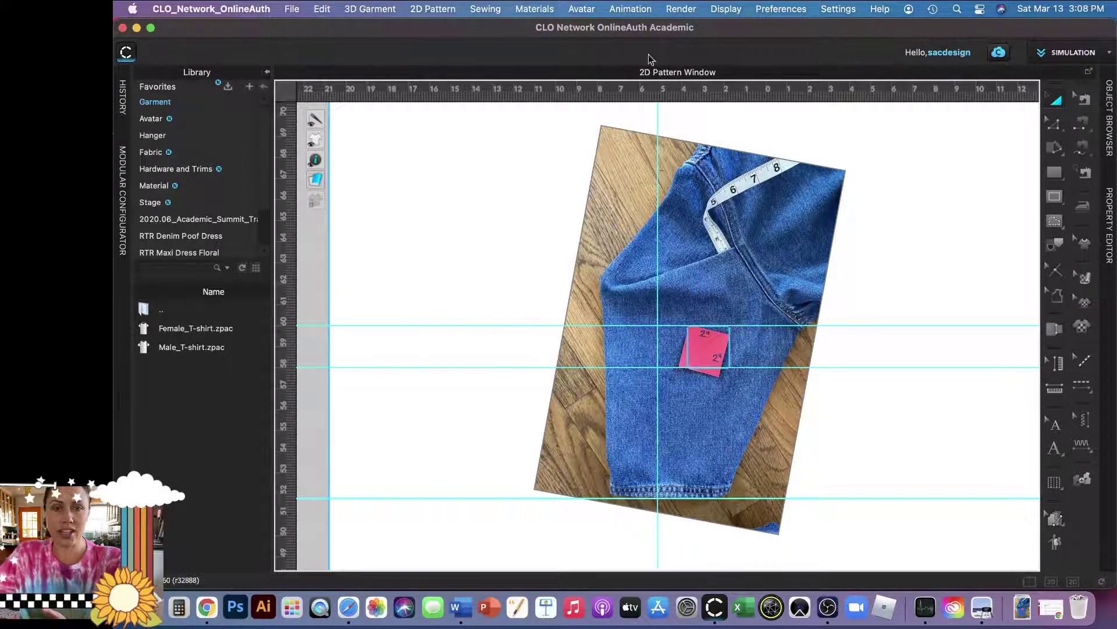
Step: Turn off Show Guideline under Display > Environment to hide the cyan guidelines
{"action": "left_click", "coordinate": [724, 11]}
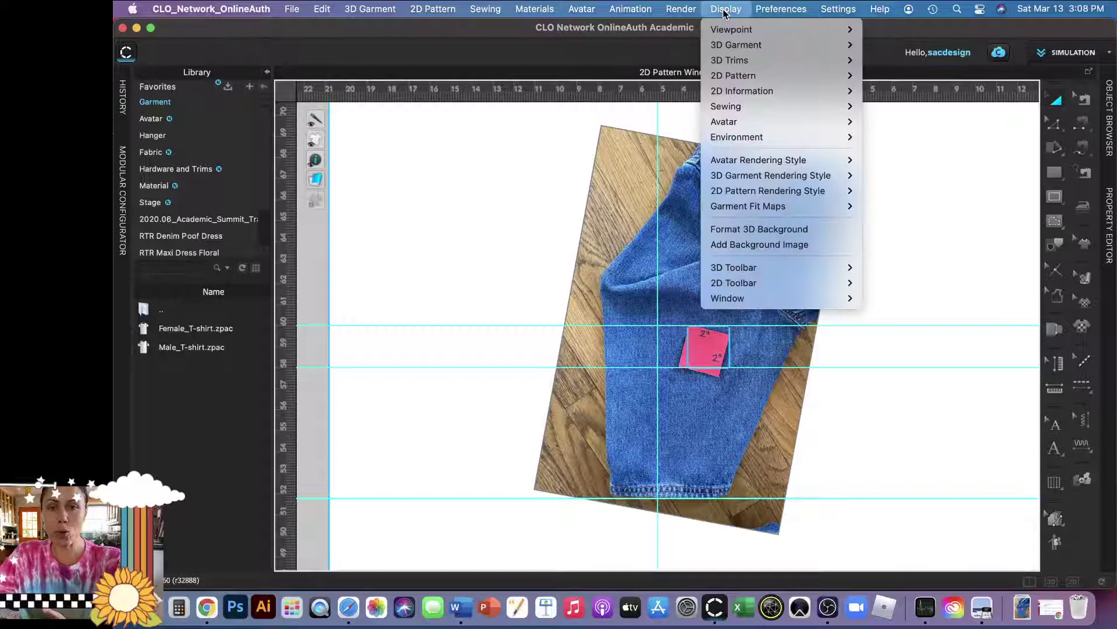
{"action": "left_click", "coordinate": [724, 11]}
{"action": "mouse_move", "coordinate": [737, 136]}
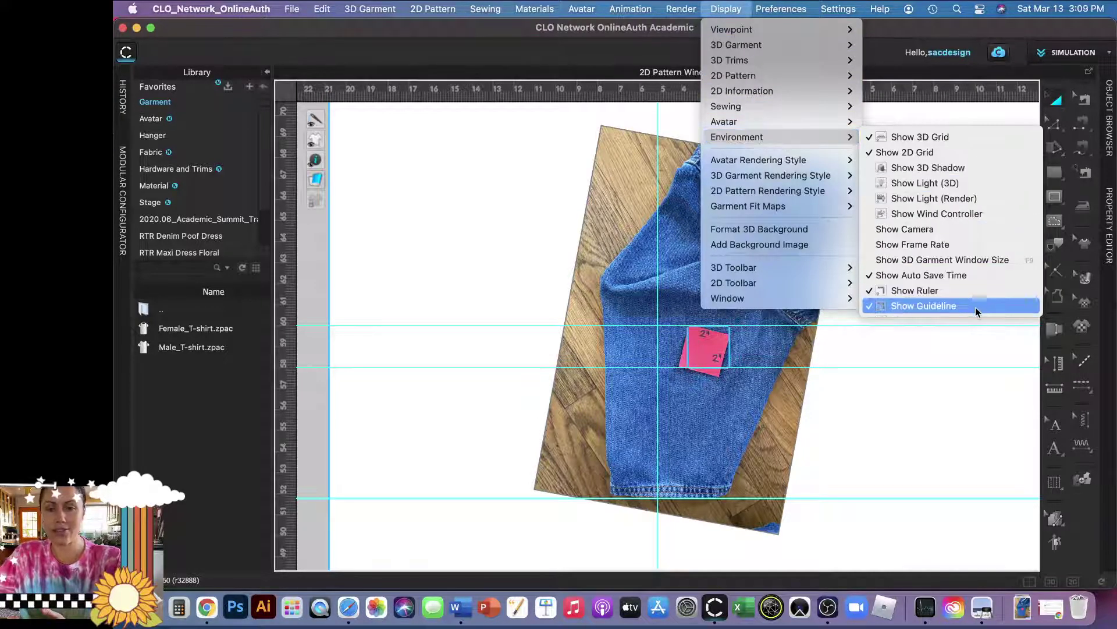
{"action": "left_click", "coordinate": [974, 307]}
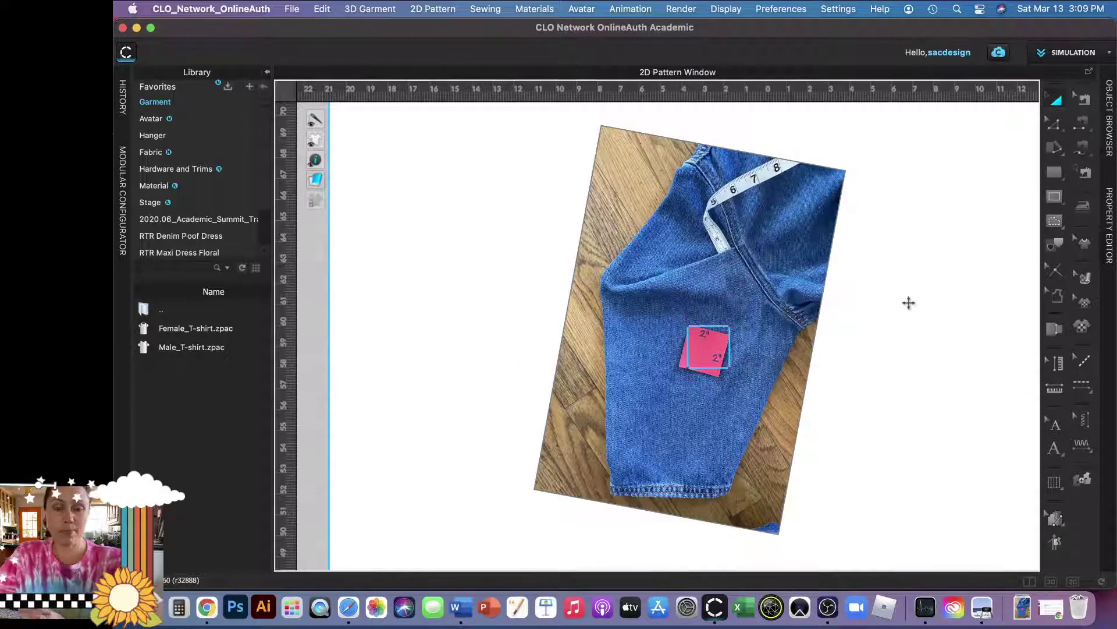
{"action": "scroll", "coordinate": [788, 401], "scroll_direction": "up", "scroll_amount": 2}
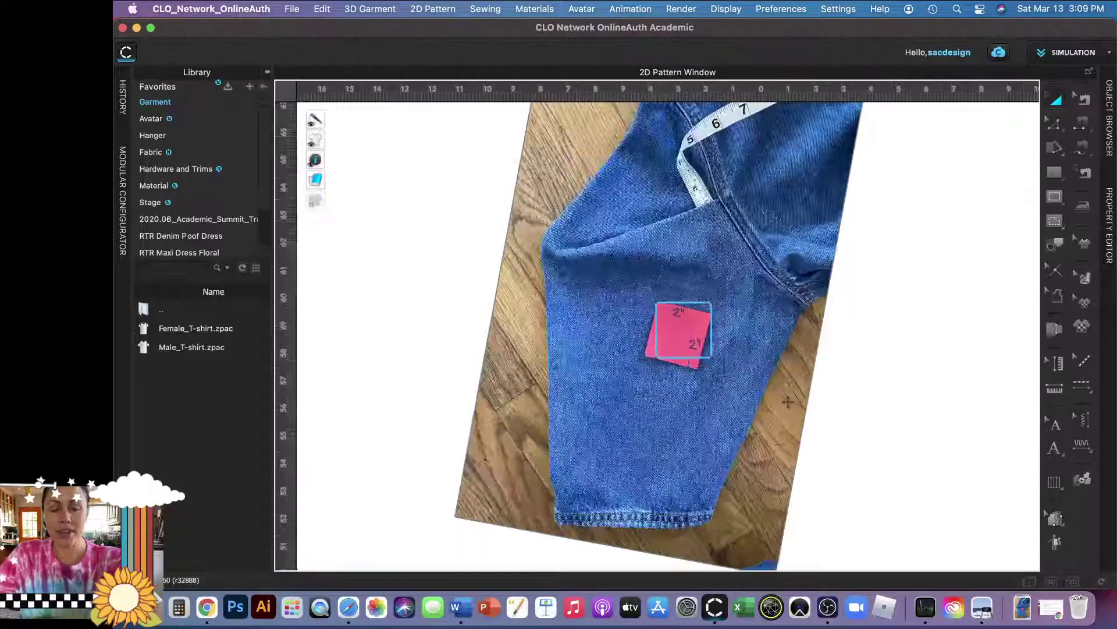
{"action": "scroll", "coordinate": [789, 400], "scroll_direction": "down", "scroll_amount": 1}
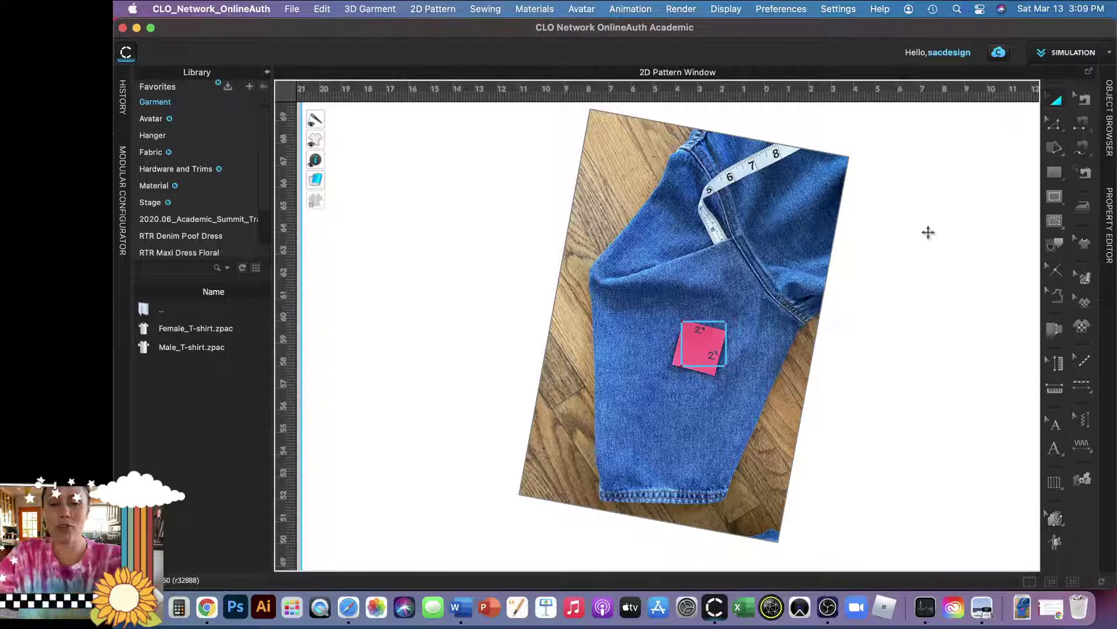
Step: Trace the sleeve with Internal Polygon/Line through hem, top corner, cap start and underarm points
{"action": "left_click", "coordinate": [1056, 198]}
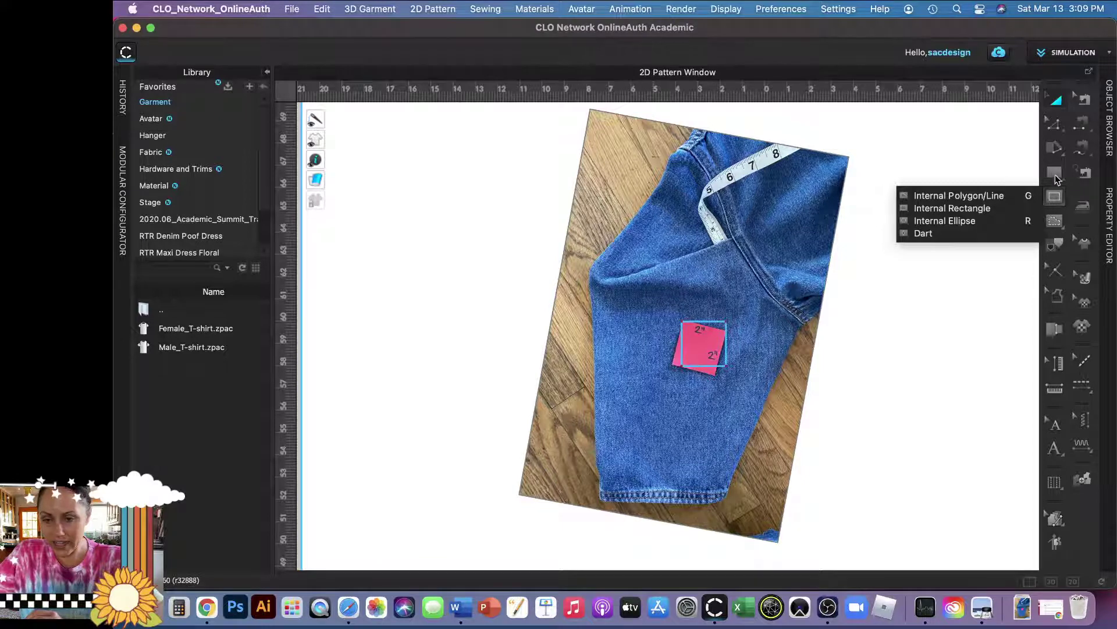
{"action": "left_click", "coordinate": [972, 197]}
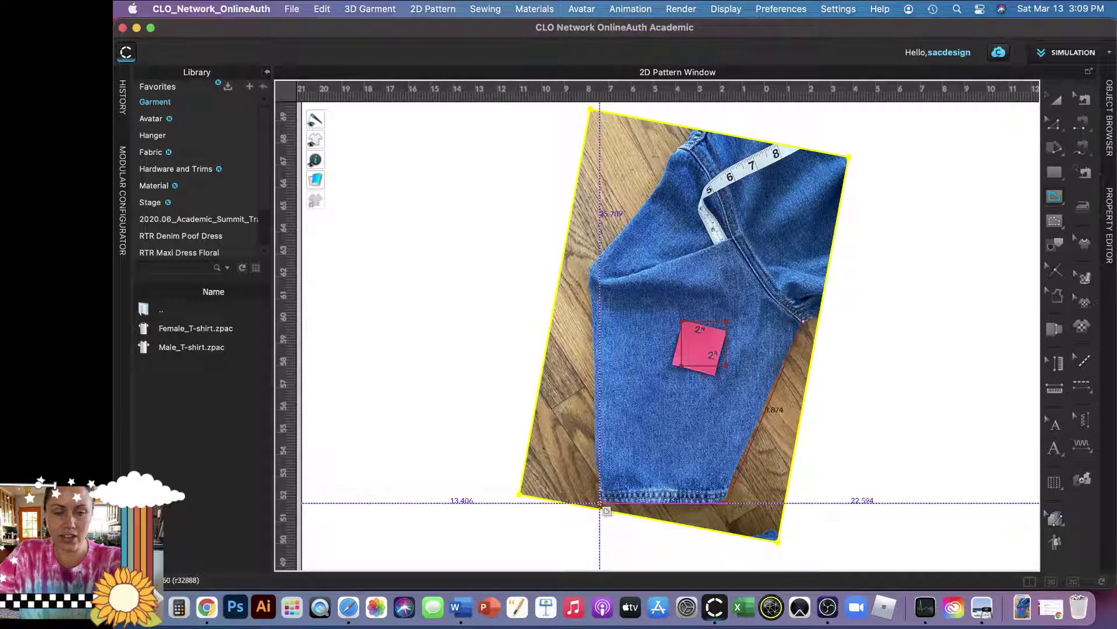
{"action": "left_click", "coordinate": [600, 502]}
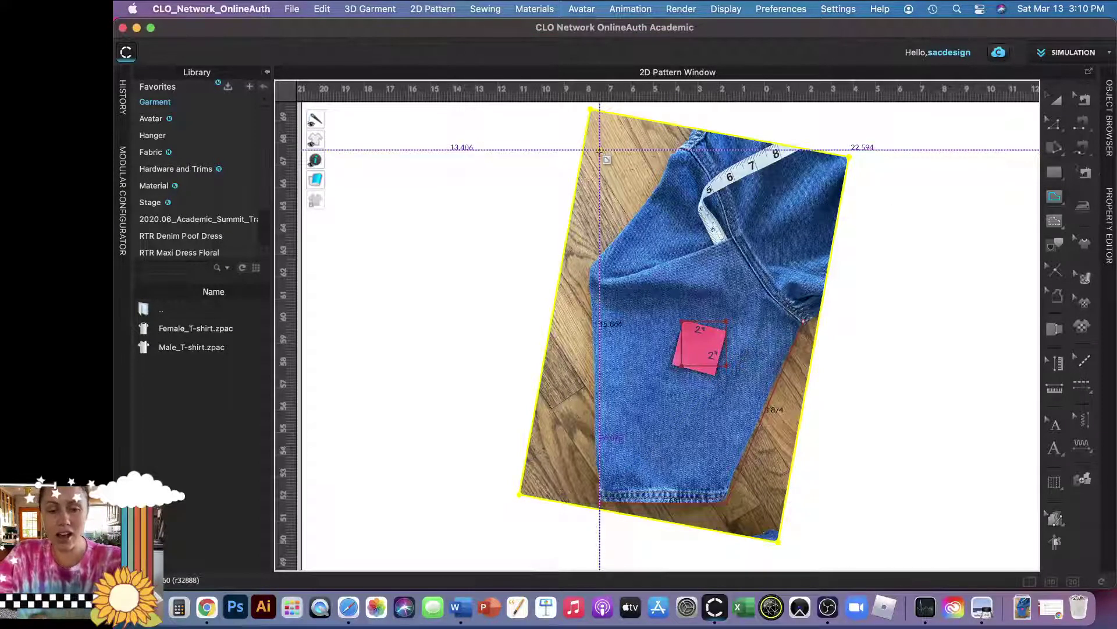
{"action": "left_click", "coordinate": [600, 150]}
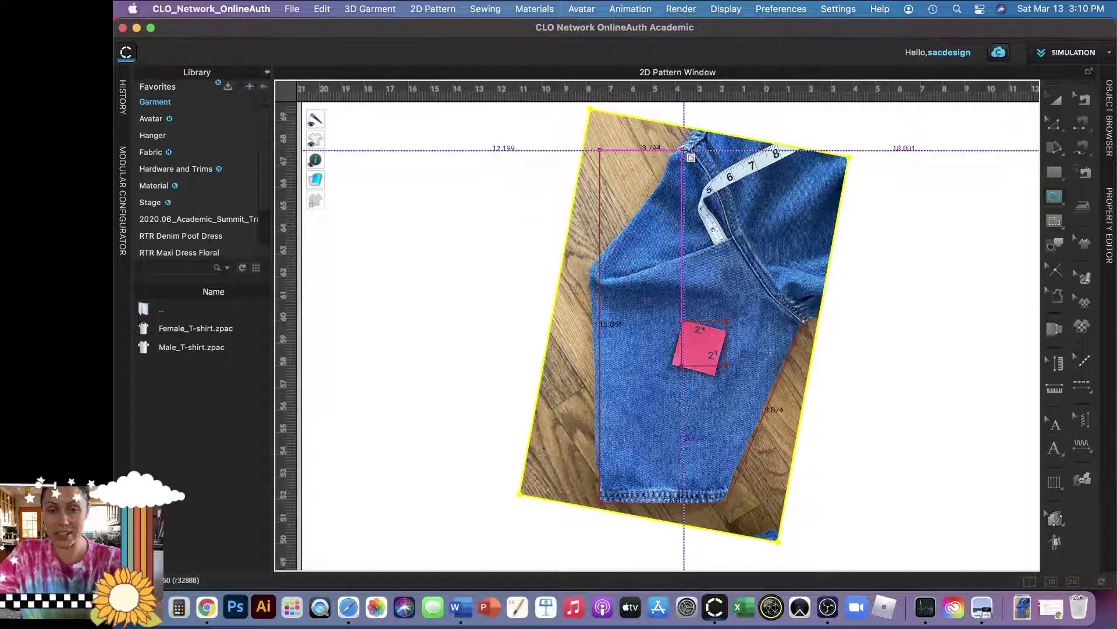
{"action": "left_click", "coordinate": [685, 151]}
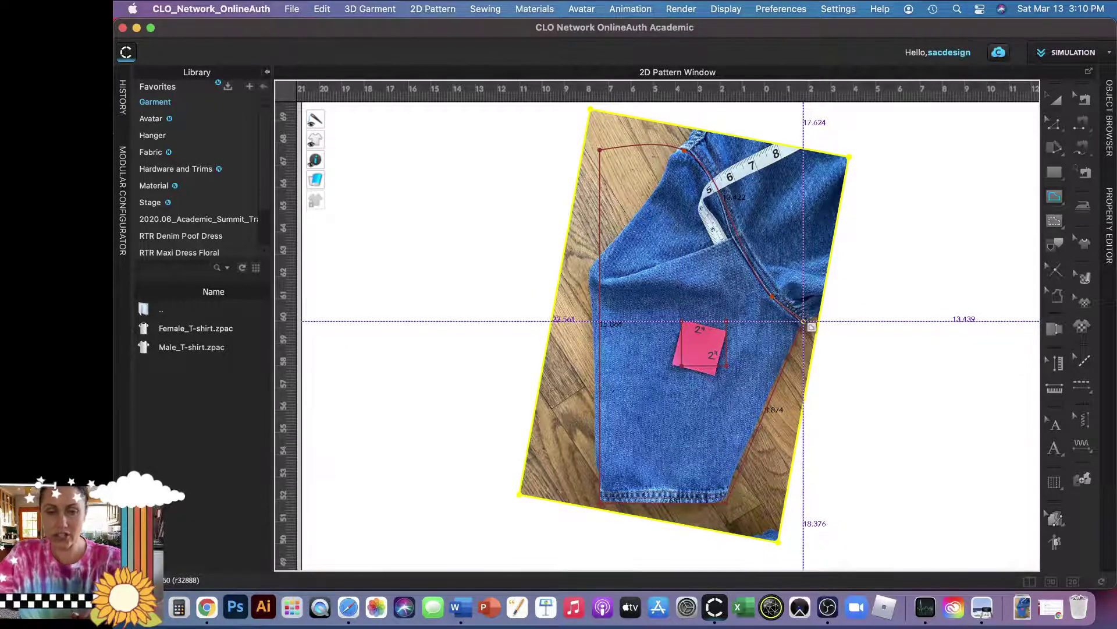
{"action": "left_click", "coordinate": [803, 321]}
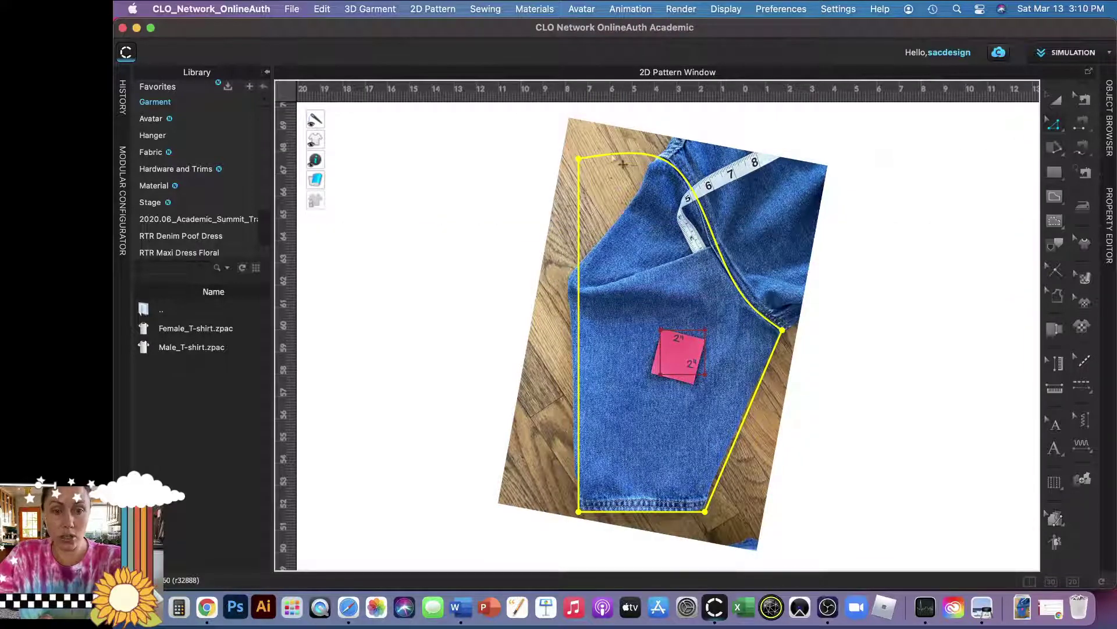
Step: Select the sleeve cap curve and switch to the Edit Curvature tool
{"action": "left_click", "coordinate": [622, 162]}
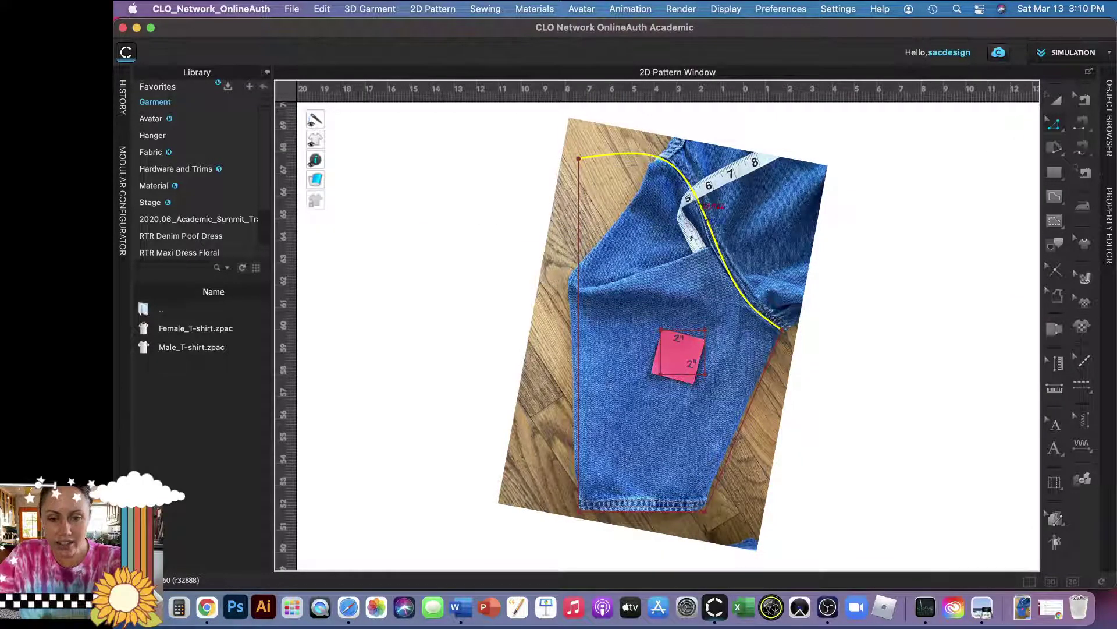
{"action": "left_click", "coordinate": [1054, 129]}
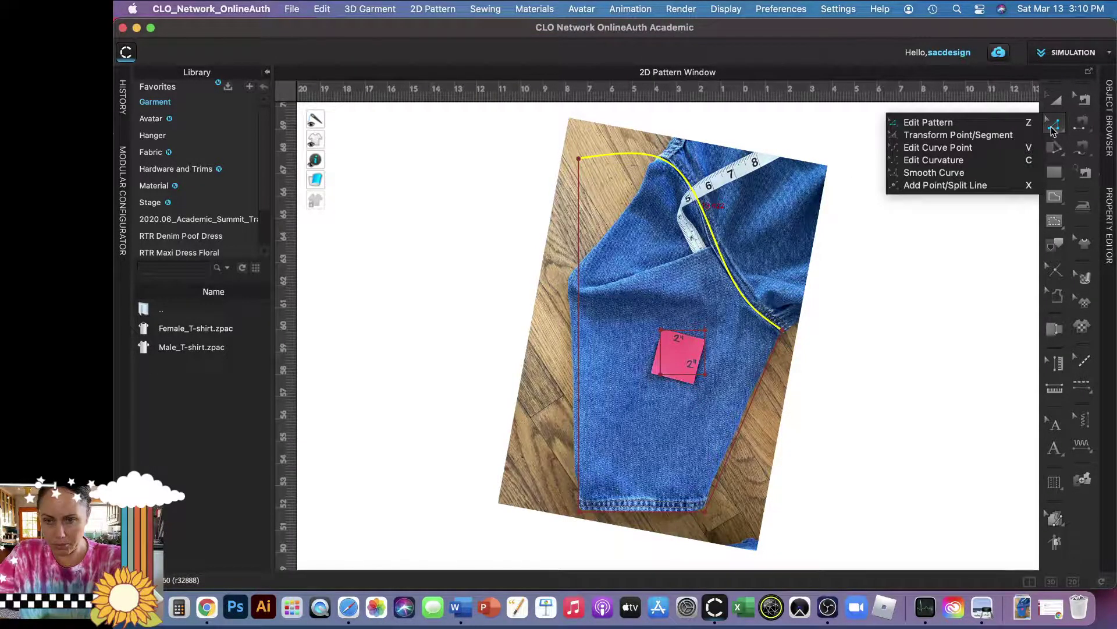
{"action": "left_click", "coordinate": [997, 159]}
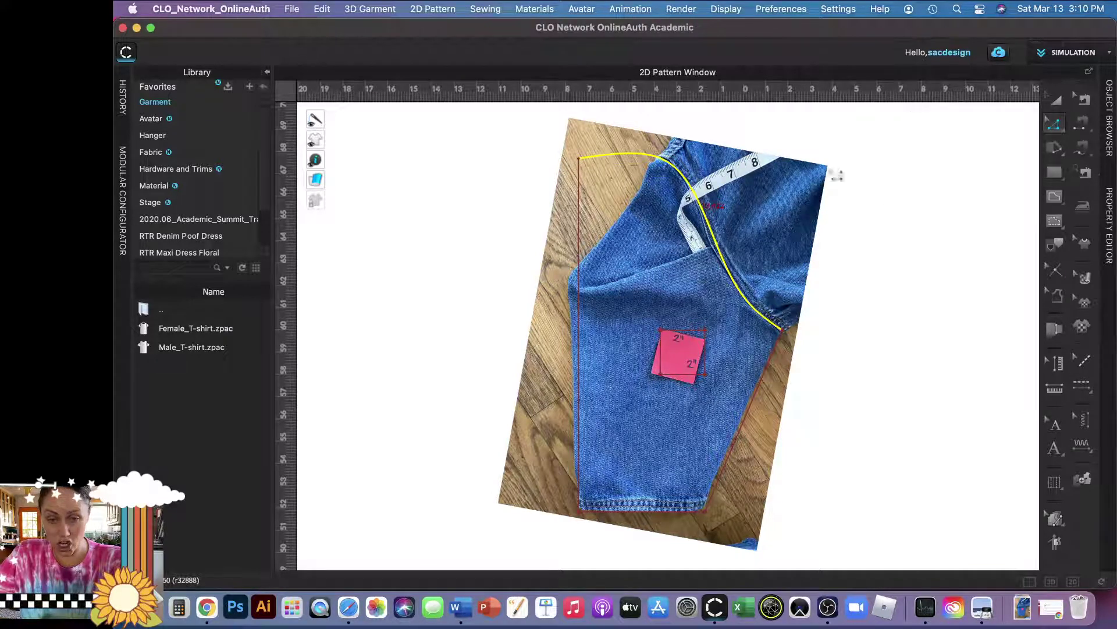
Step: Add a curve point near the top of the sleeve cap and nudge it slightly left
{"action": "left_click", "coordinate": [1056, 127]}
{"action": "left_click", "coordinate": [960, 146]}
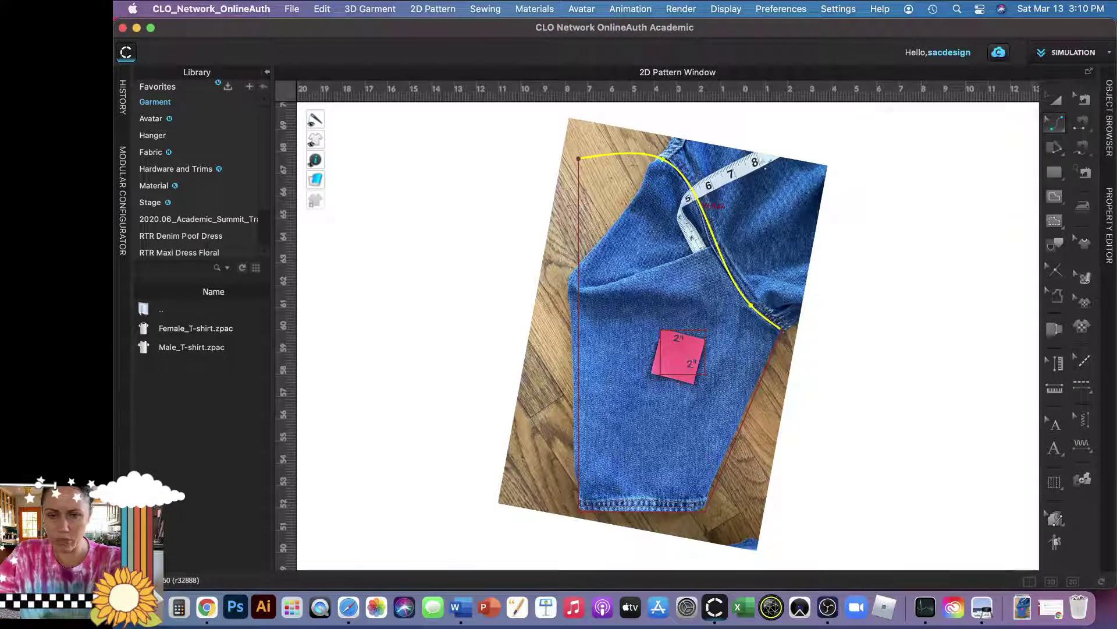
{"action": "left_click", "coordinate": [667, 167]}
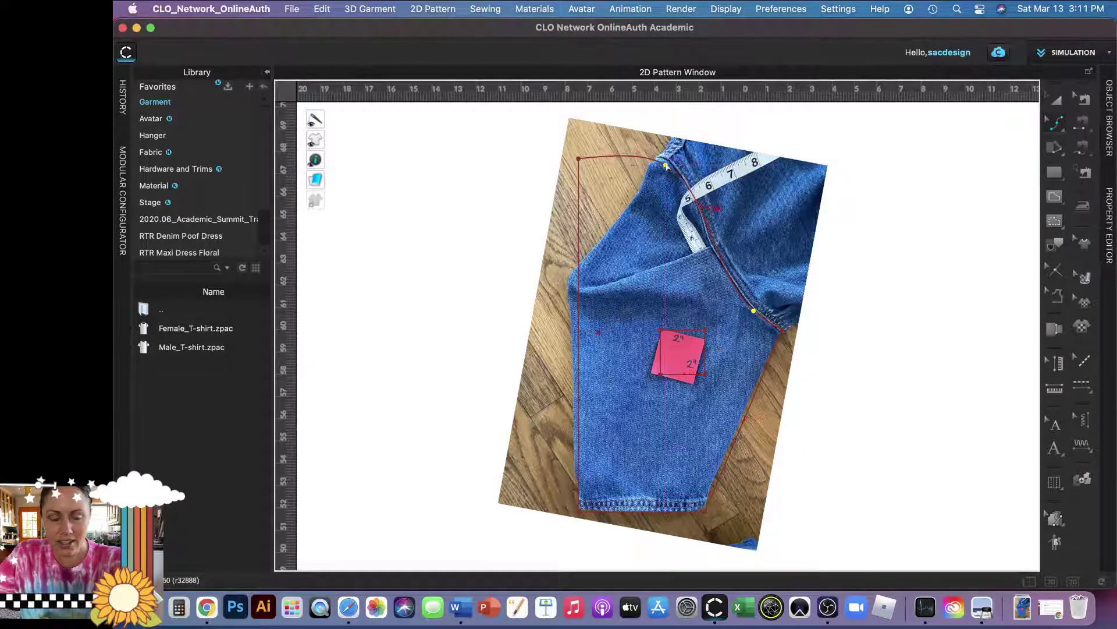
{"action": "right_click", "coordinate": [665, 168]}
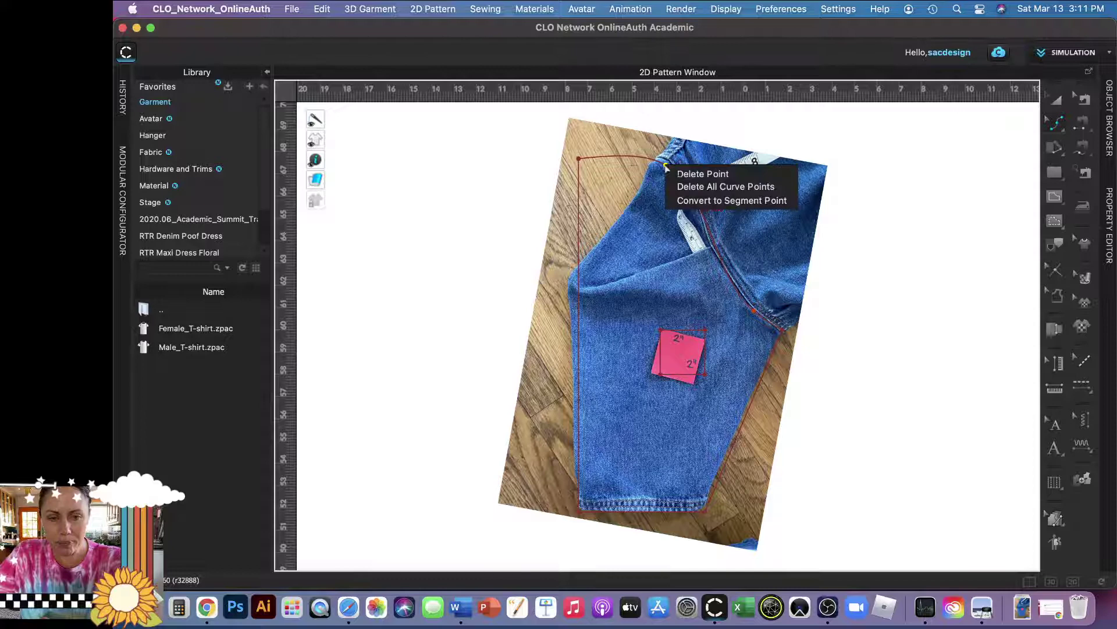
{"action": "left_click", "coordinate": [641, 178]}
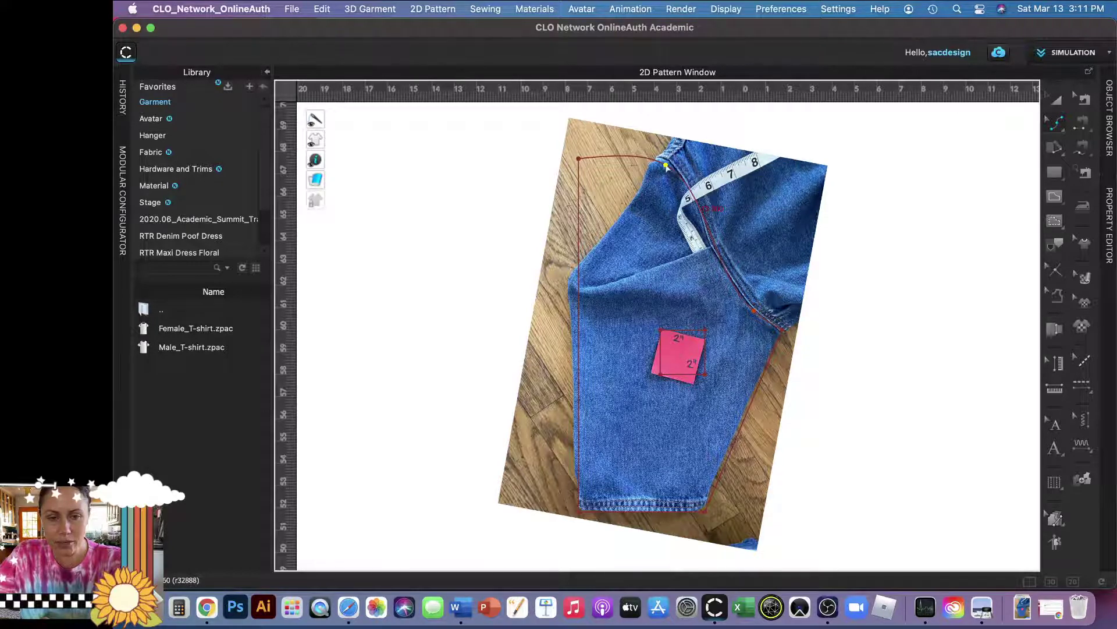
{"action": "left_click_drag", "start_coordinate": [666, 162], "coordinate": [661, 159]}
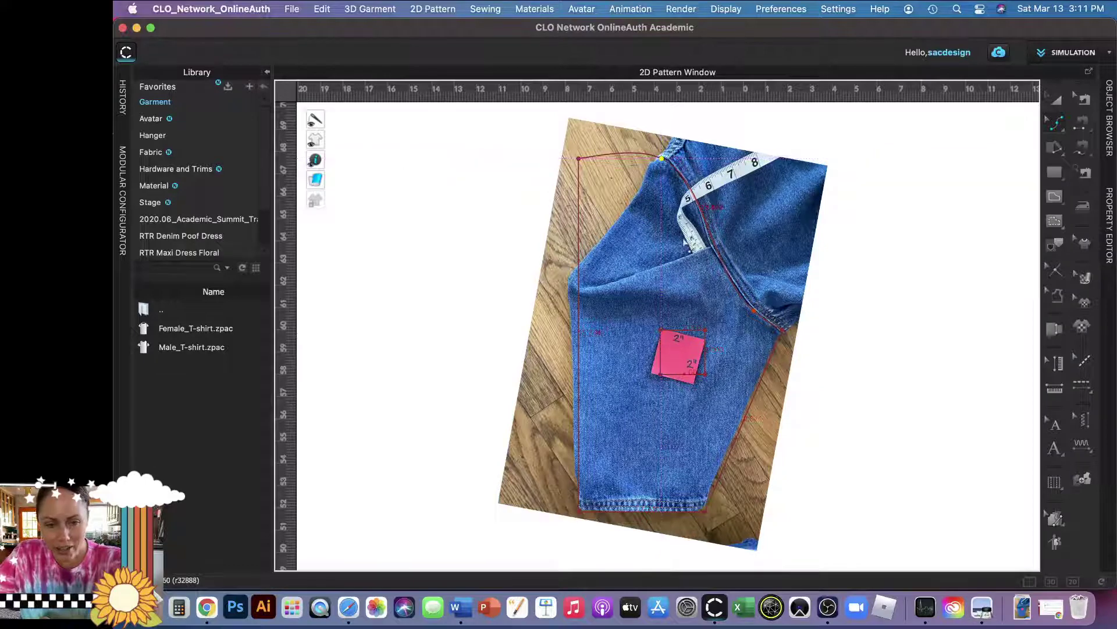
{"action": "left_click", "coordinate": [1058, 125]}
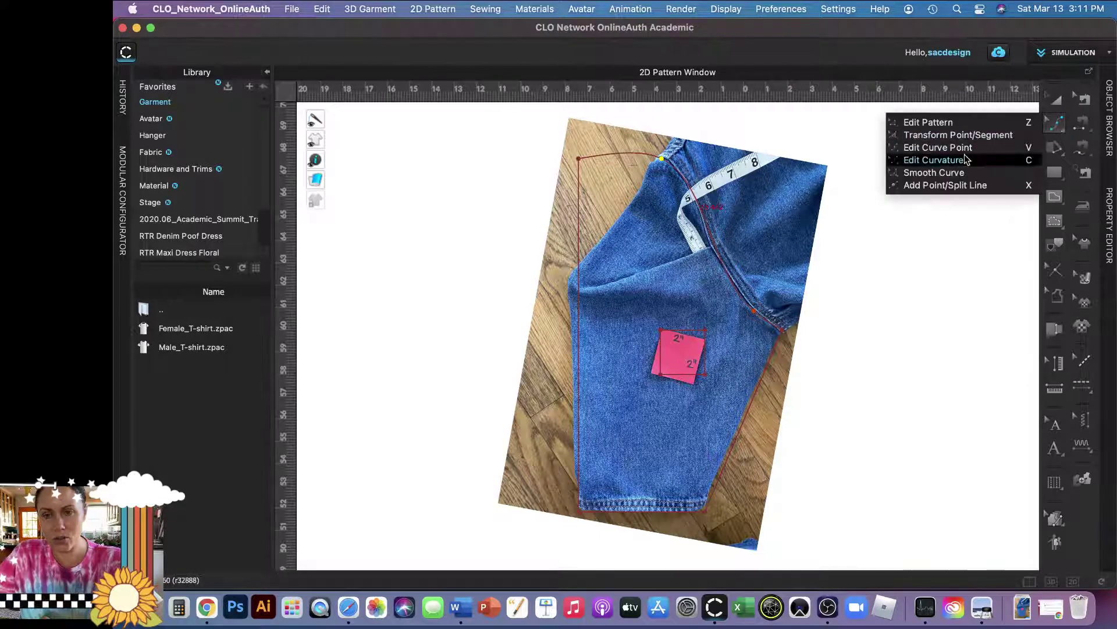
Step: Raise the top endpoint of the traced cap curve slightly with Edit Pattern
{"action": "left_click", "coordinate": [933, 160]}
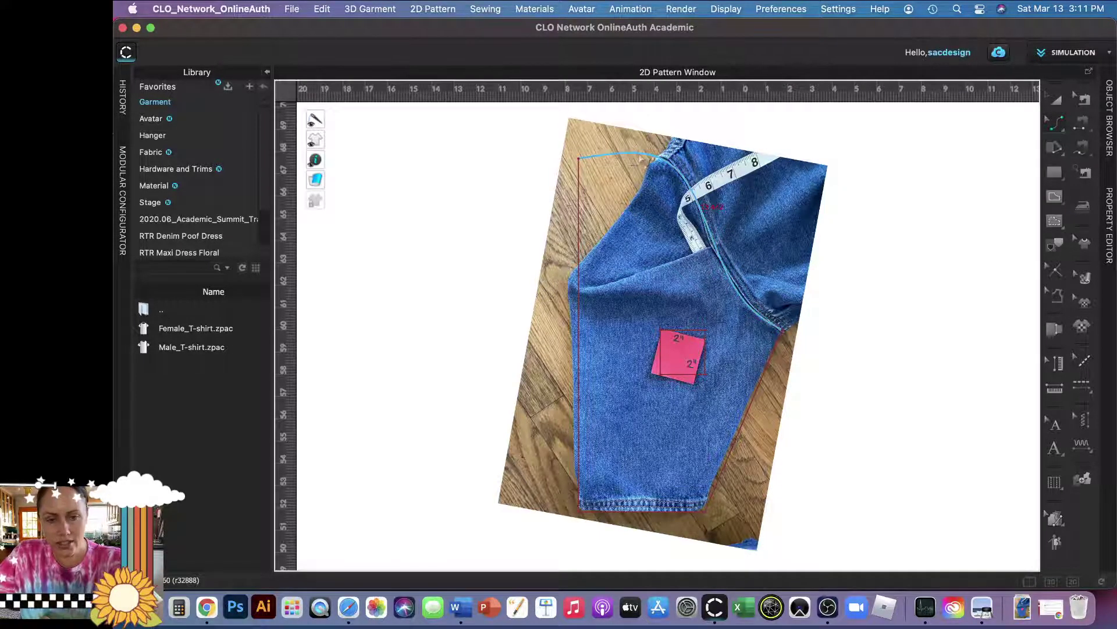
{"action": "left_click", "coordinate": [642, 158]}
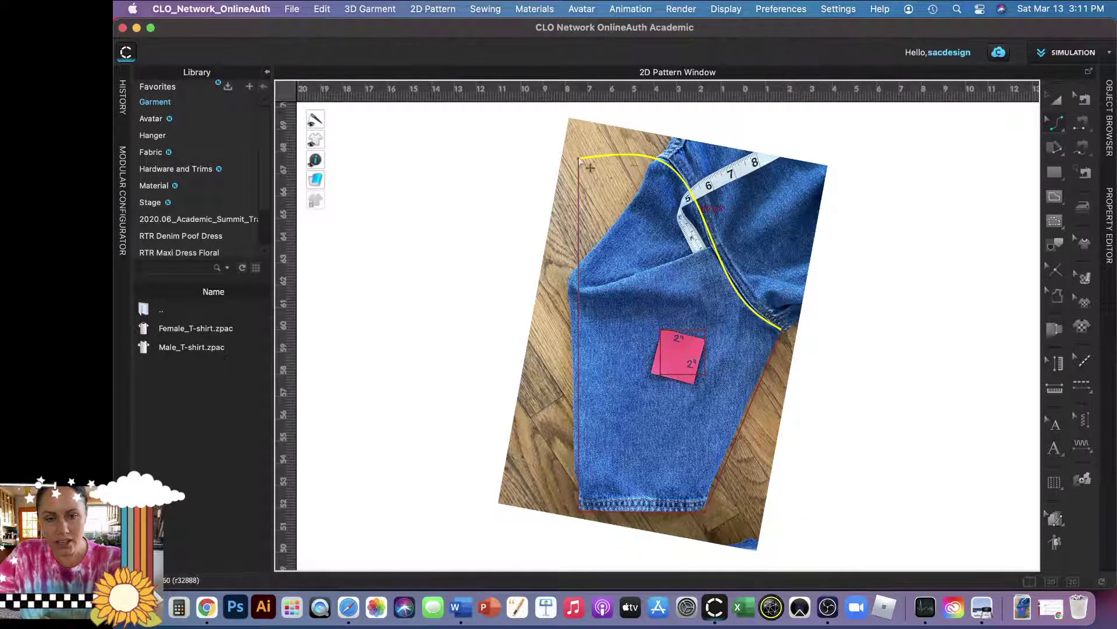
{"action": "left_click", "coordinate": [1060, 125]}
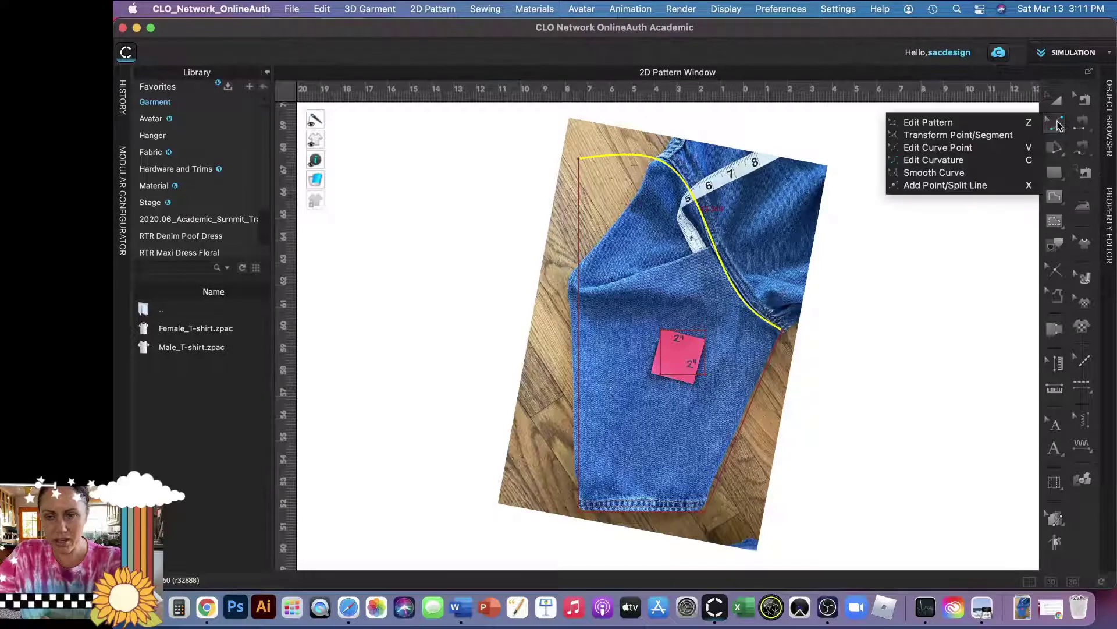
{"action": "left_click", "coordinate": [982, 123]}
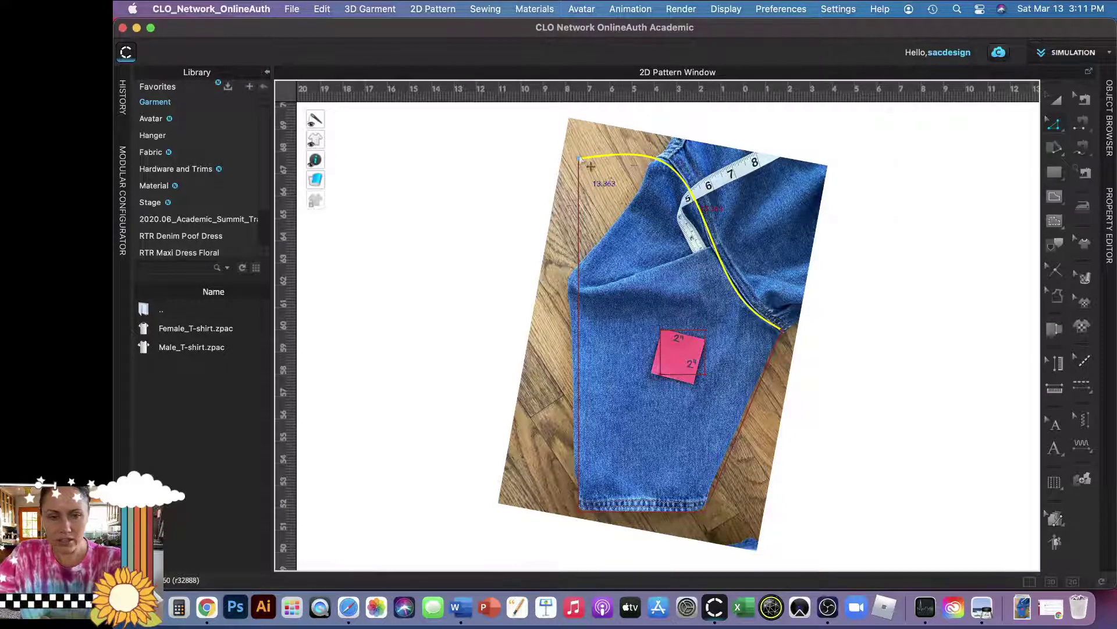
{"action": "left_click", "coordinate": [587, 168]}
{"action": "left_click_drag", "start_coordinate": [587, 167], "coordinate": [587, 159]}
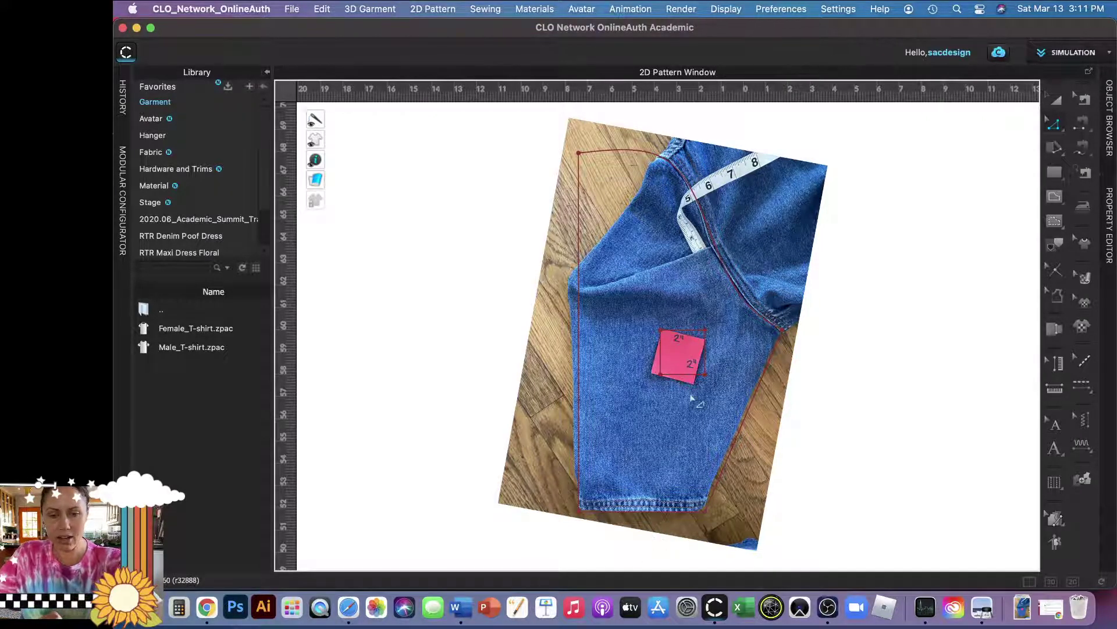
{"action": "scroll", "coordinate": [699, 398], "scroll_direction": "down", "scroll_amount": 2}
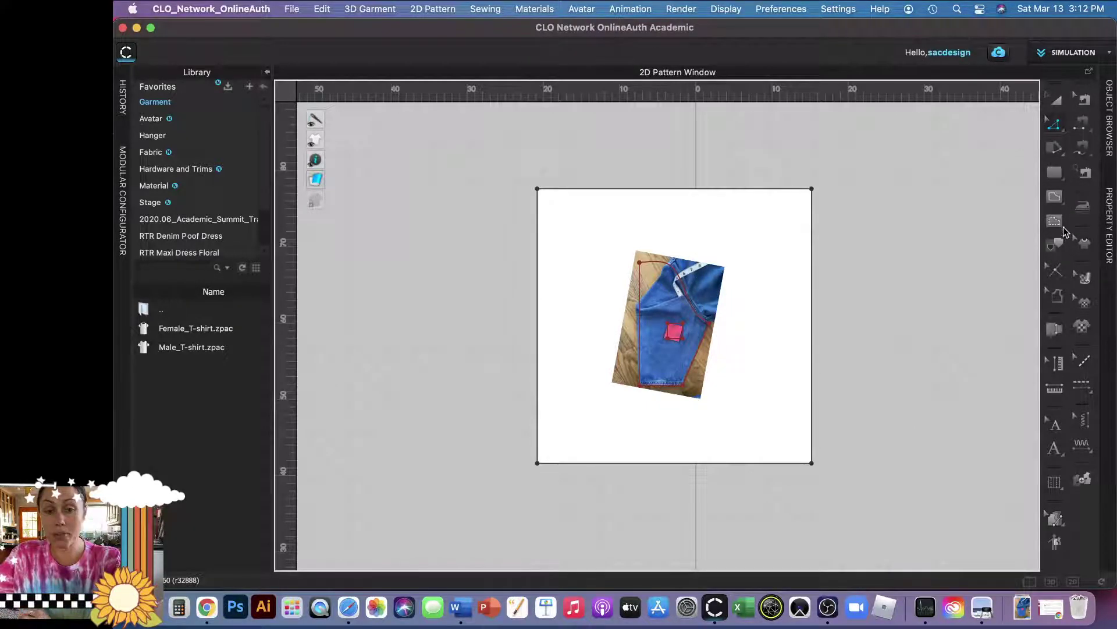
Step: Select the photo and its yellow traced outline with Transform Pattern, then choose the Trace tool
{"action": "left_click", "coordinate": [1057, 103]}
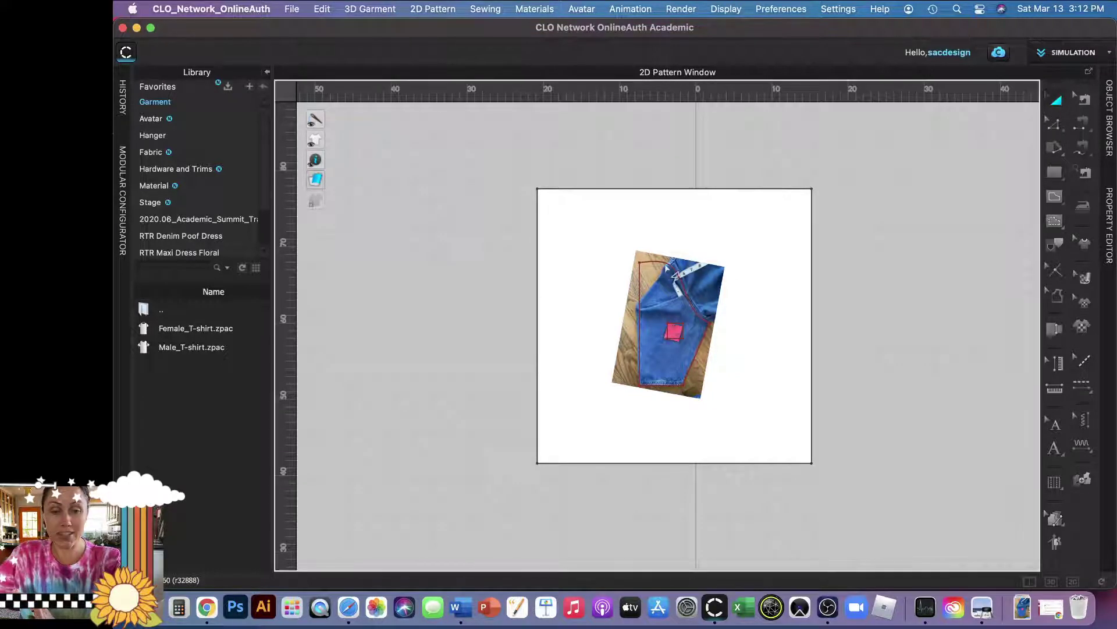
{"action": "left_click", "coordinate": [668, 265]}
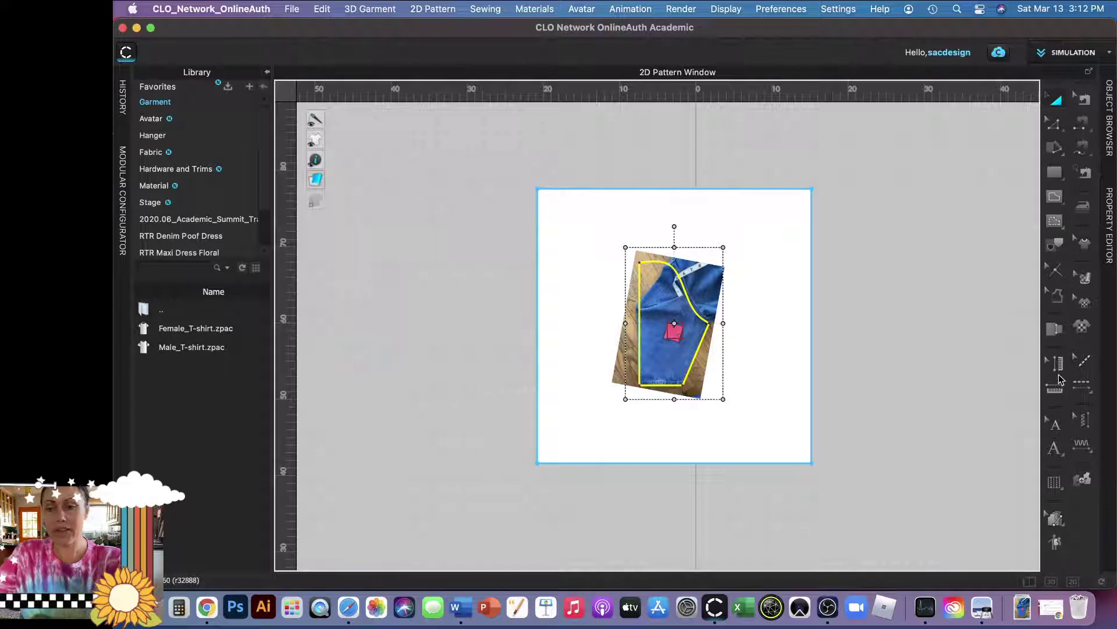
{"action": "left_click", "coordinate": [1054, 248]}
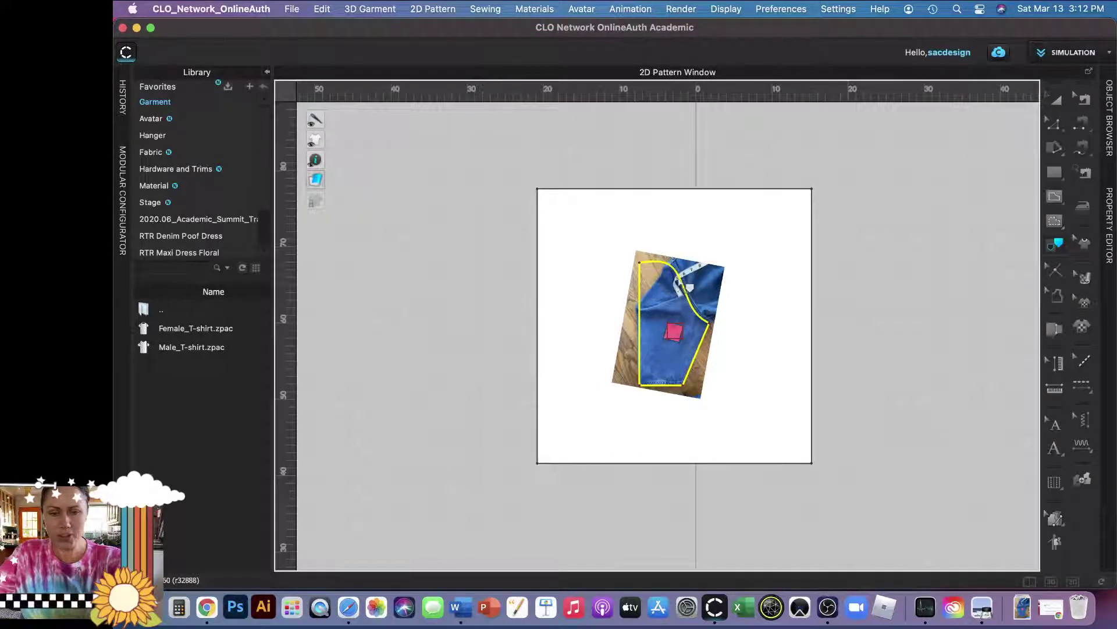
Step: Trace the outline as a pattern and move the new sleeve piece right of the photo
{"action": "right_click", "coordinate": [680, 283]}
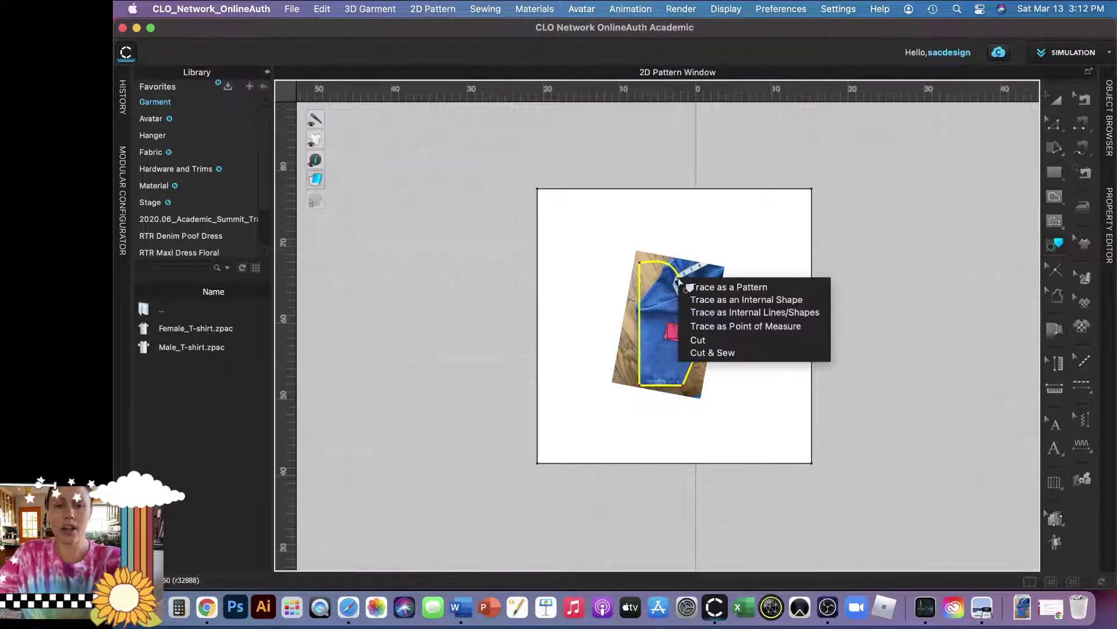
{"action": "left_click", "coordinate": [727, 289]}
{"action": "left_click_drag", "start_coordinate": [736, 294], "coordinate": [876, 251]}
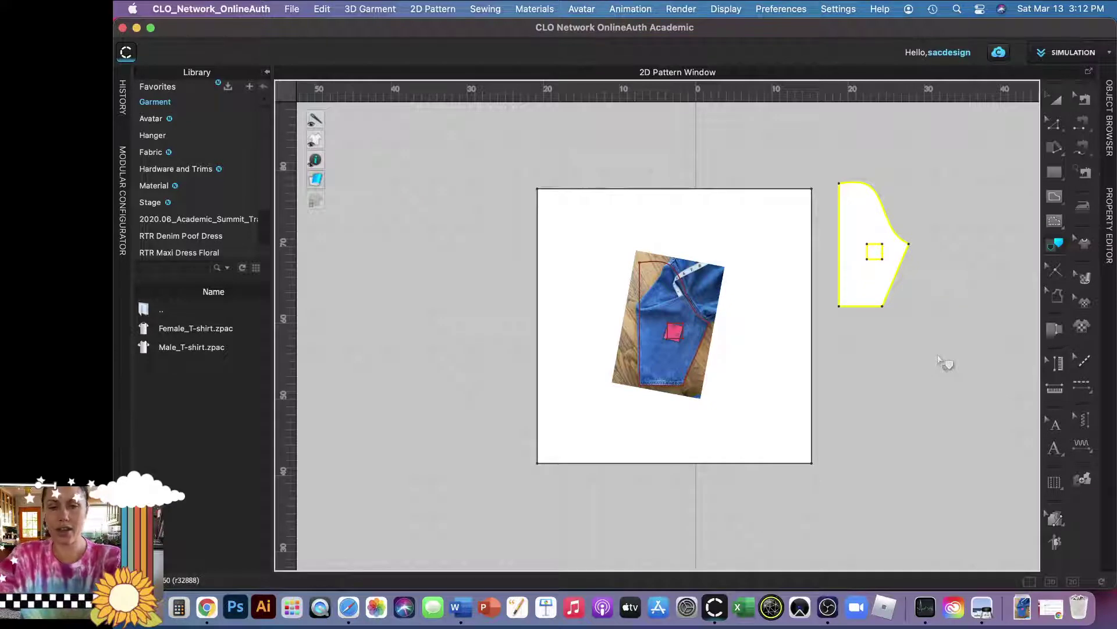
Step: Select the outline's straight left edge to show its 16.114 length, then dismiss its menu
{"action": "left_click", "coordinate": [1055, 125]}
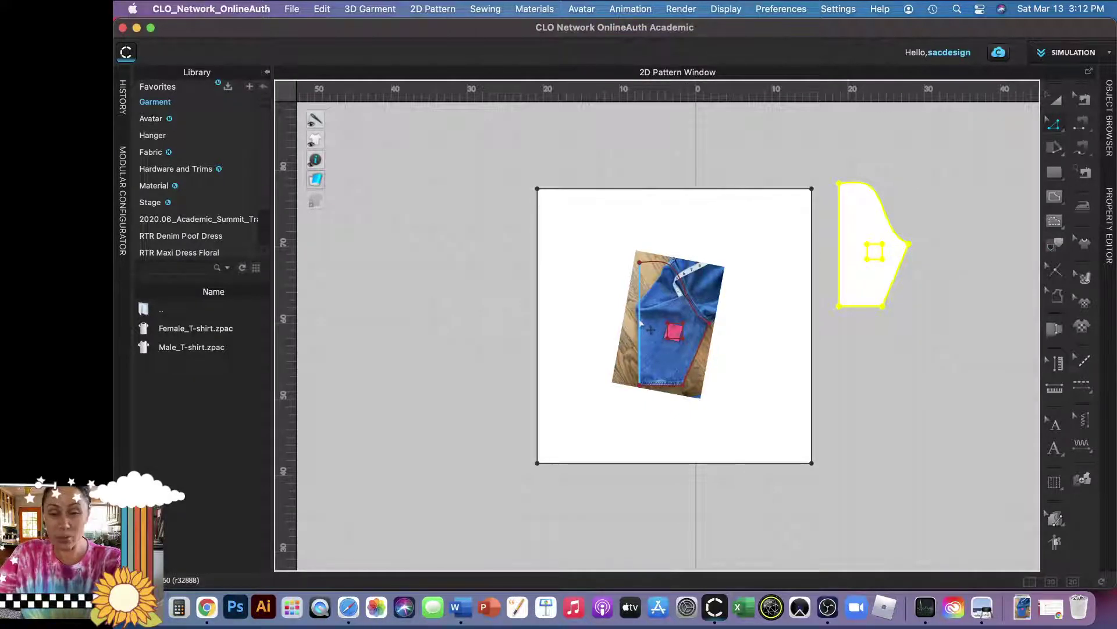
{"action": "left_click", "coordinate": [640, 322]}
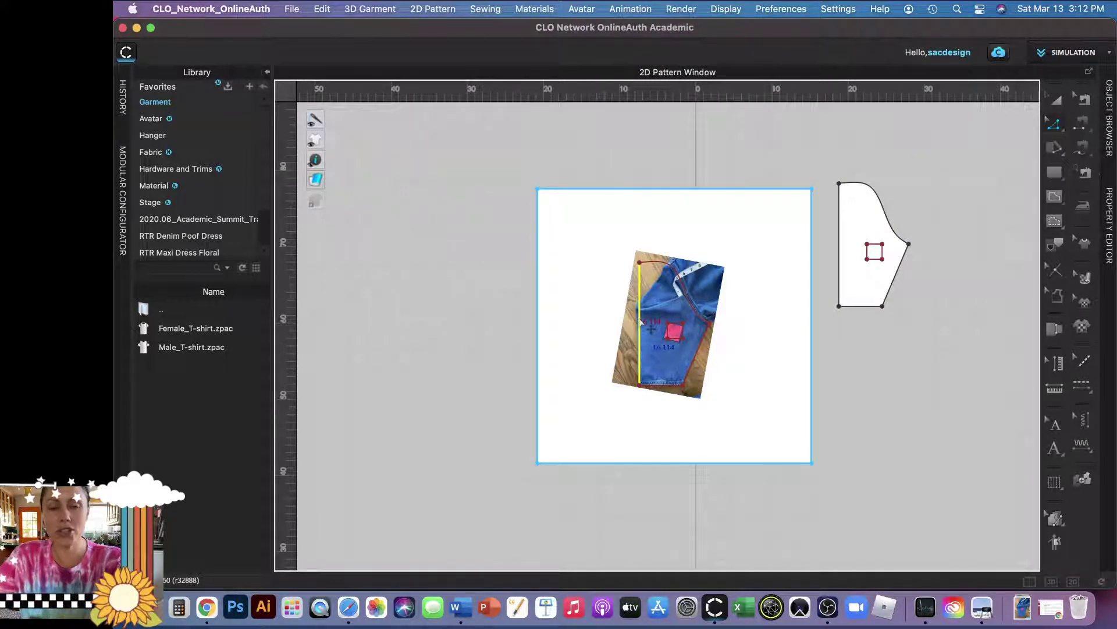
{"action": "right_click", "coordinate": [642, 322]}
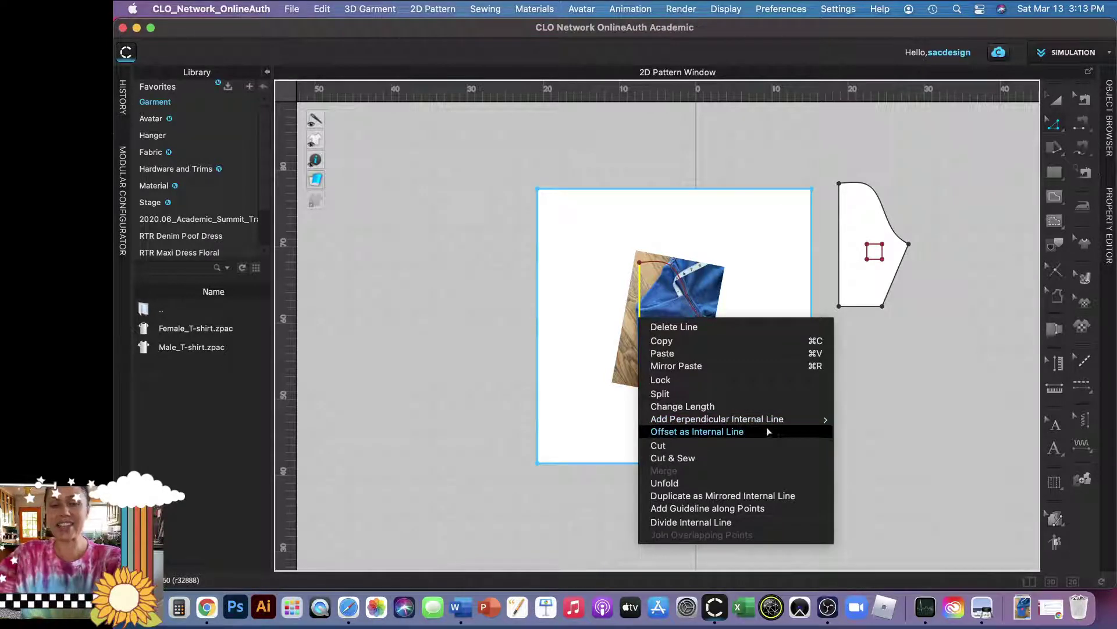
{"action": "left_click", "coordinate": [804, 220]}
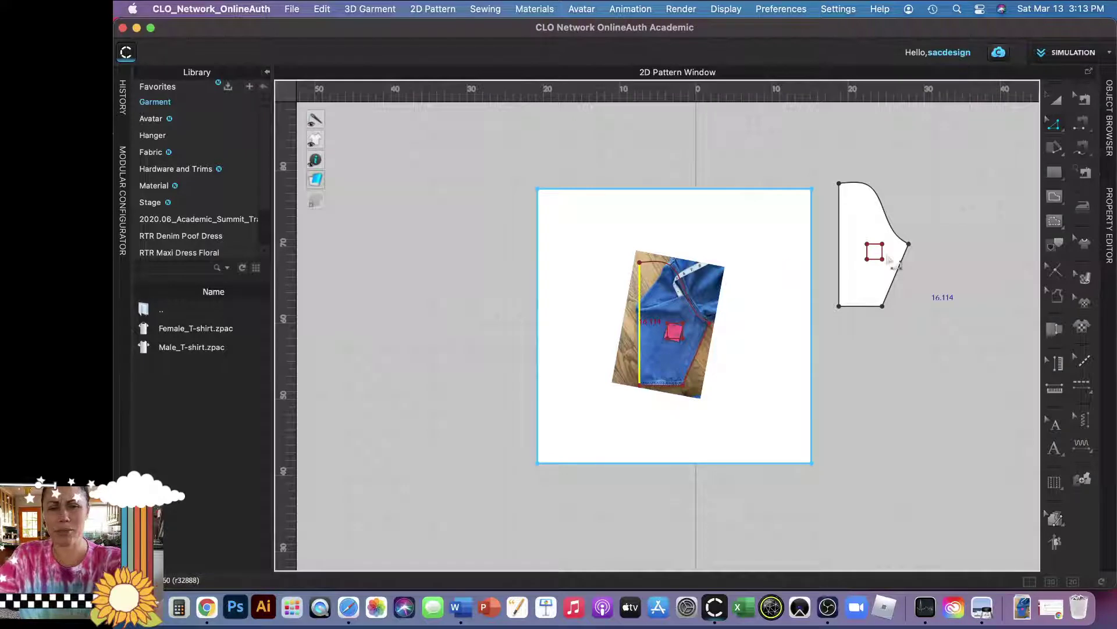
{"action": "scroll", "coordinate": [873, 308], "scroll_direction": "up", "scroll_amount": 2}
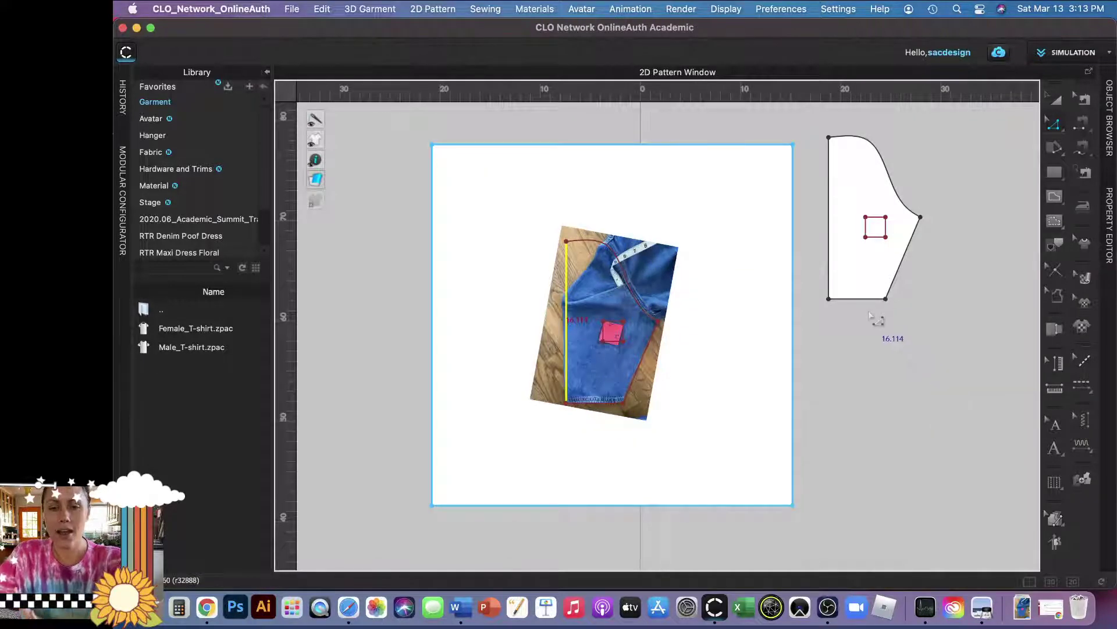
{"action": "scroll", "coordinate": [734, 328], "scroll_direction": "down", "scroll_amount": 1}
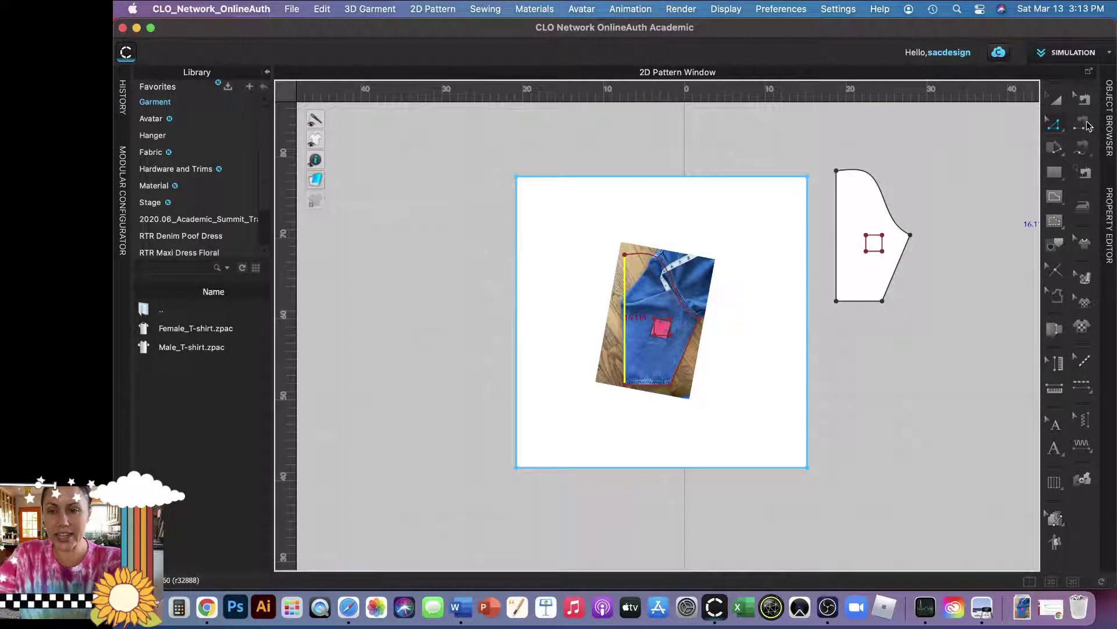
Step: Delete the sleeve photo texture from the square, then select the sleeve pattern piece
{"action": "left_click", "coordinate": [699, 288]}
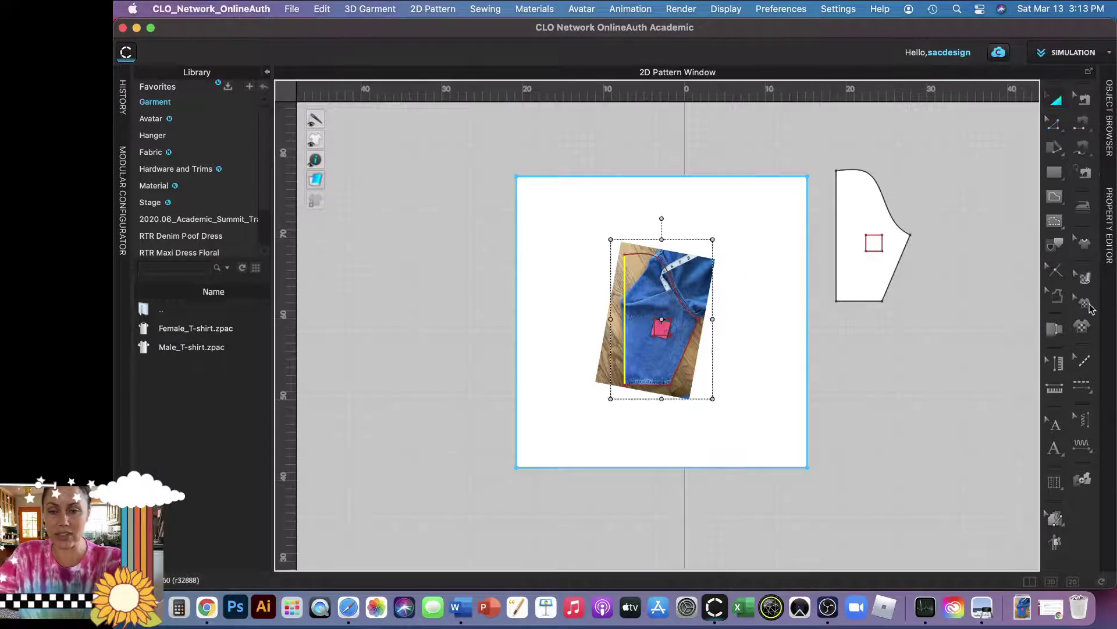
{"action": "key", "text": "t"}
{"action": "left_click", "coordinate": [701, 287]}
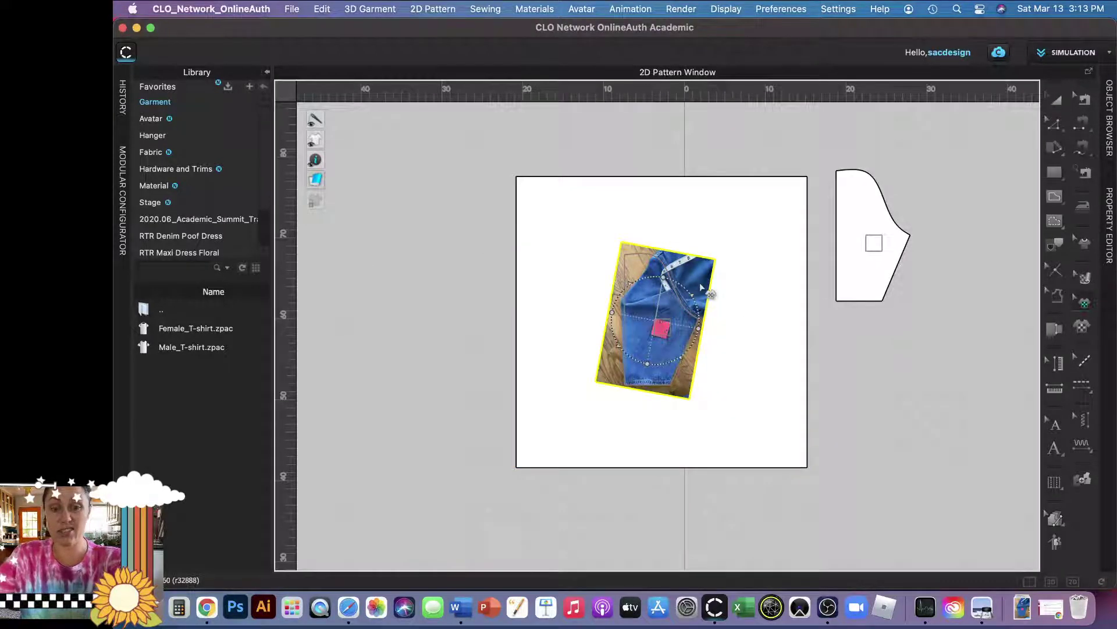
{"action": "left_click", "coordinate": [703, 287]}
{"action": "left_click", "coordinate": [709, 293]}
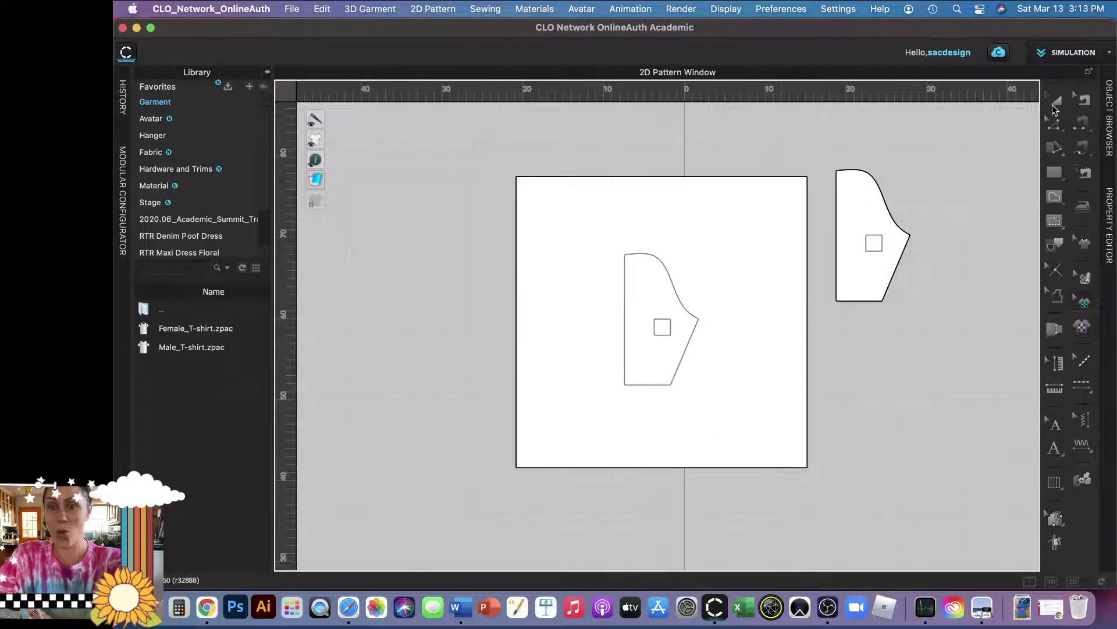
{"action": "key", "text": "a"}
{"action": "left_click", "coordinate": [864, 221]}
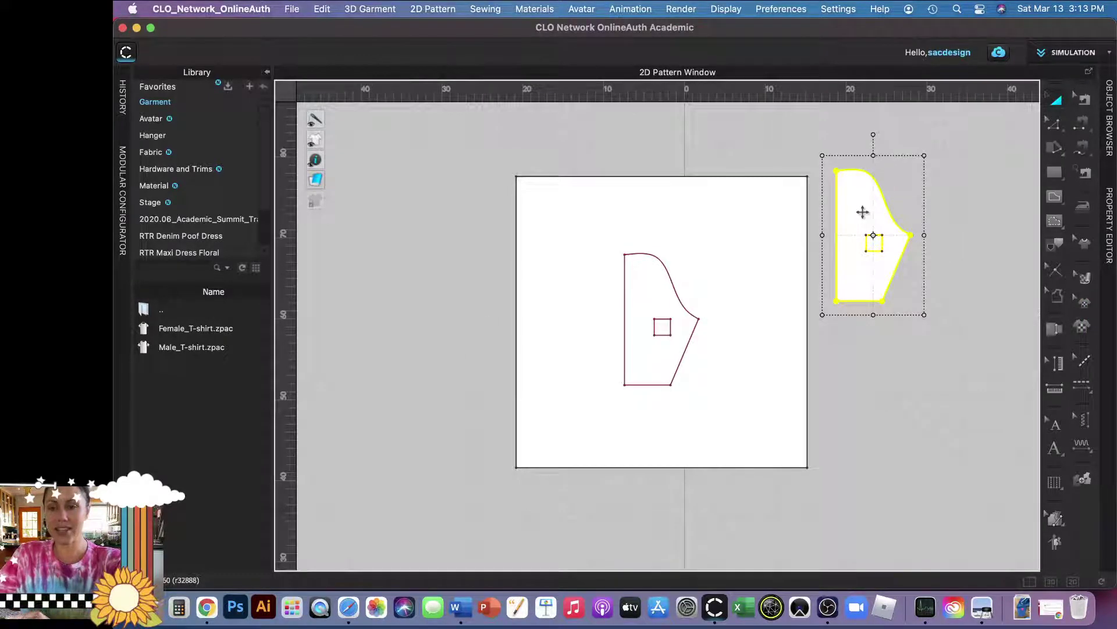
Step: Rename the selected sleeve pattern piece to 'Front Sleeve Half' in the Property Editor
{"action": "left_click", "coordinate": [1111, 209]}
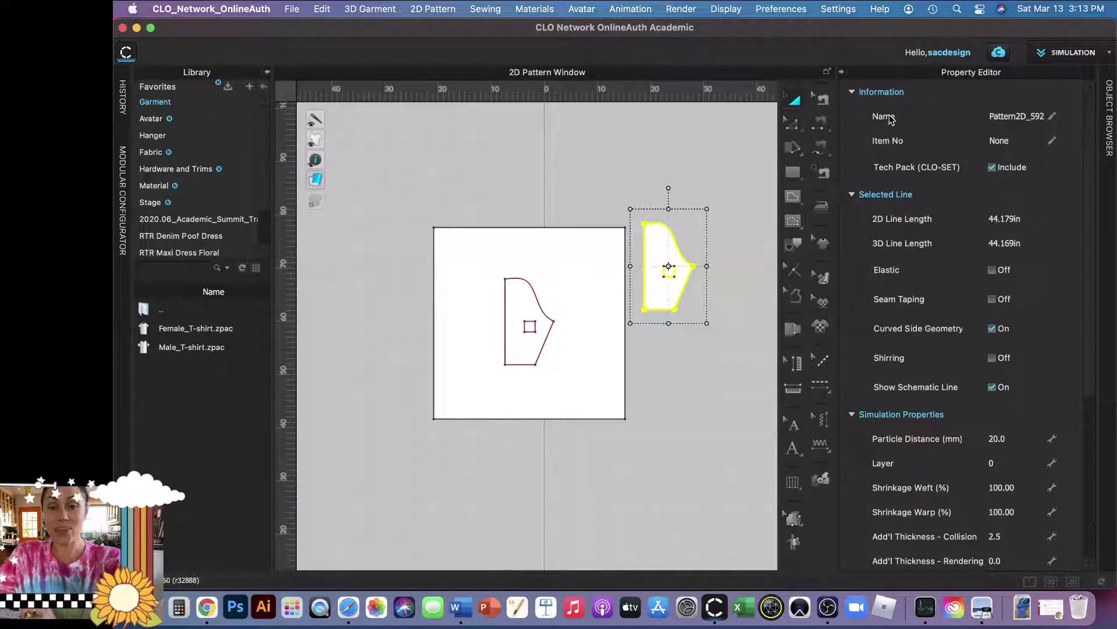
{"action": "double_click", "coordinate": [1021, 118]}
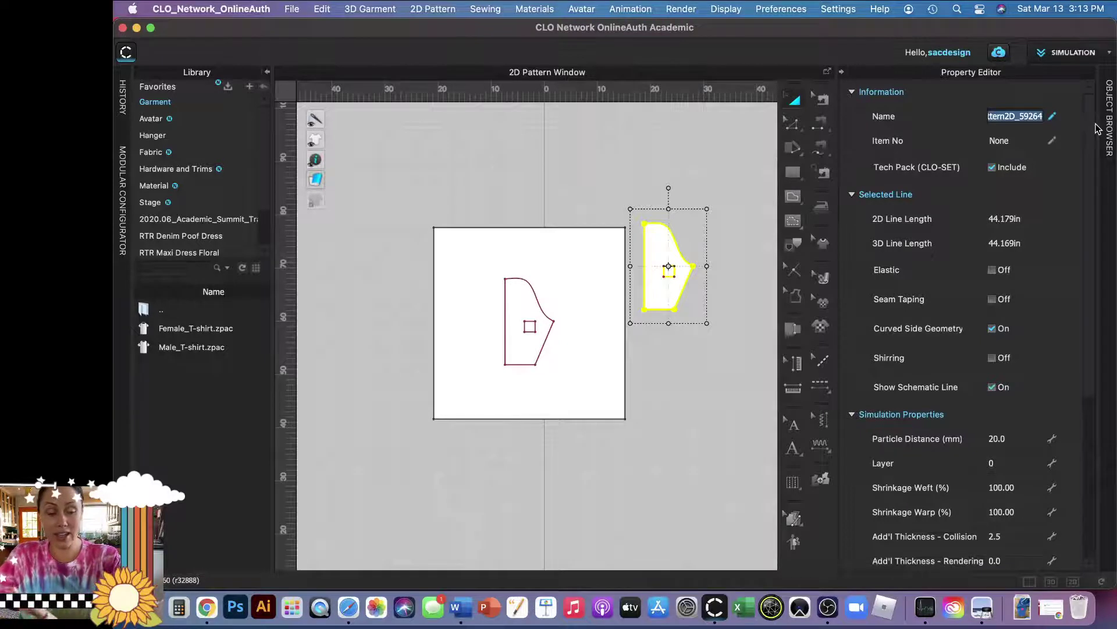
{"action": "type", "text": "z"}
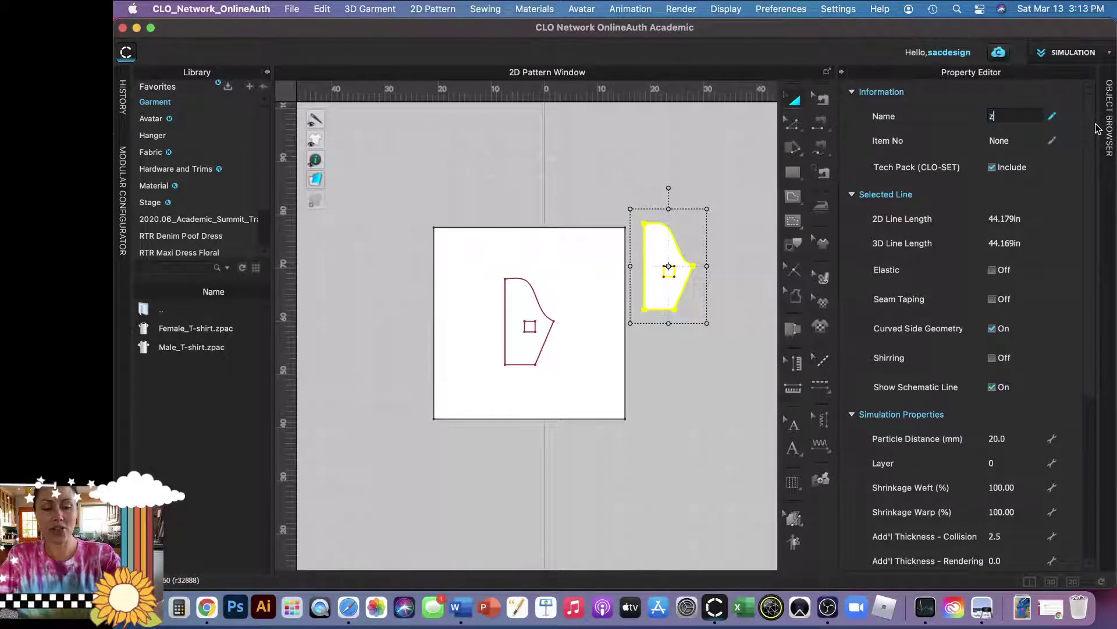
{"action": "type", "text": "Fron"}
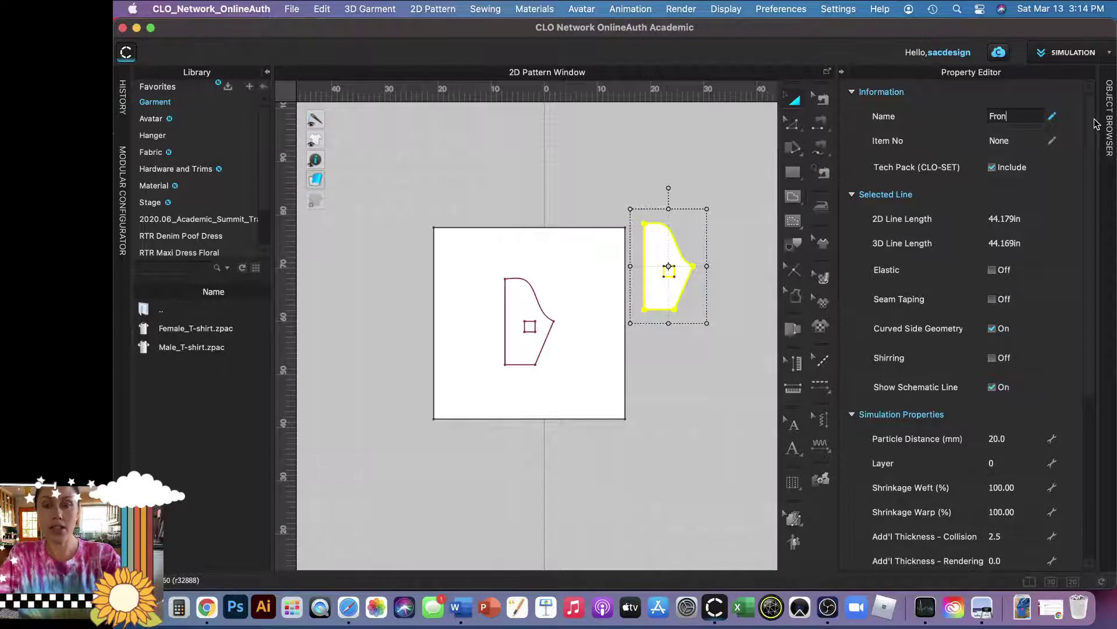
{"action": "type", "text": "t Sle"}
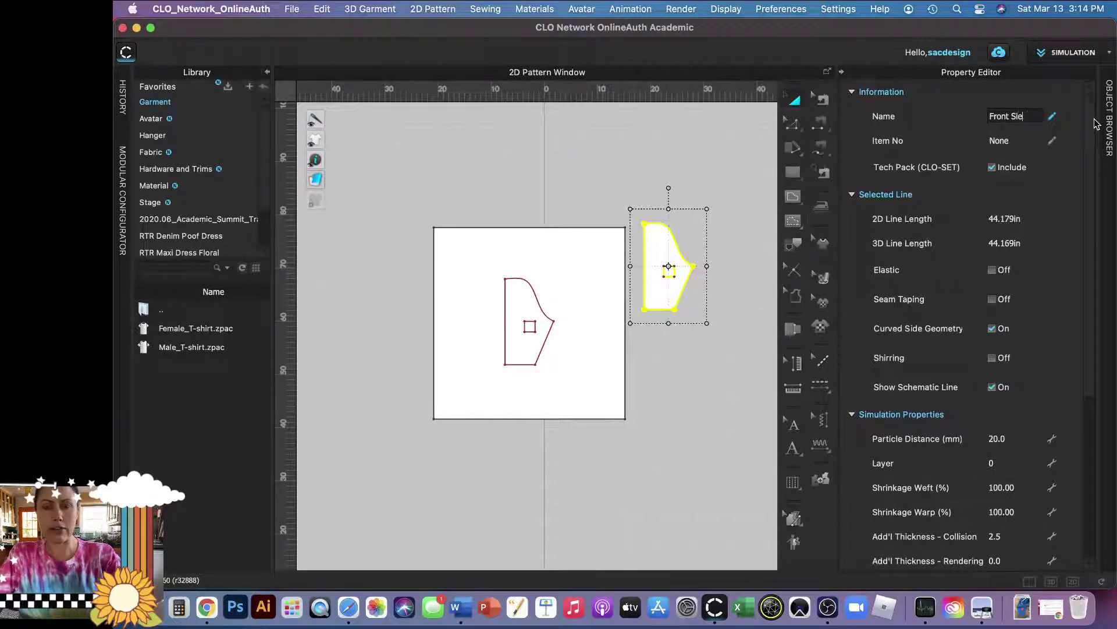
{"action": "type", "text": "eve H"}
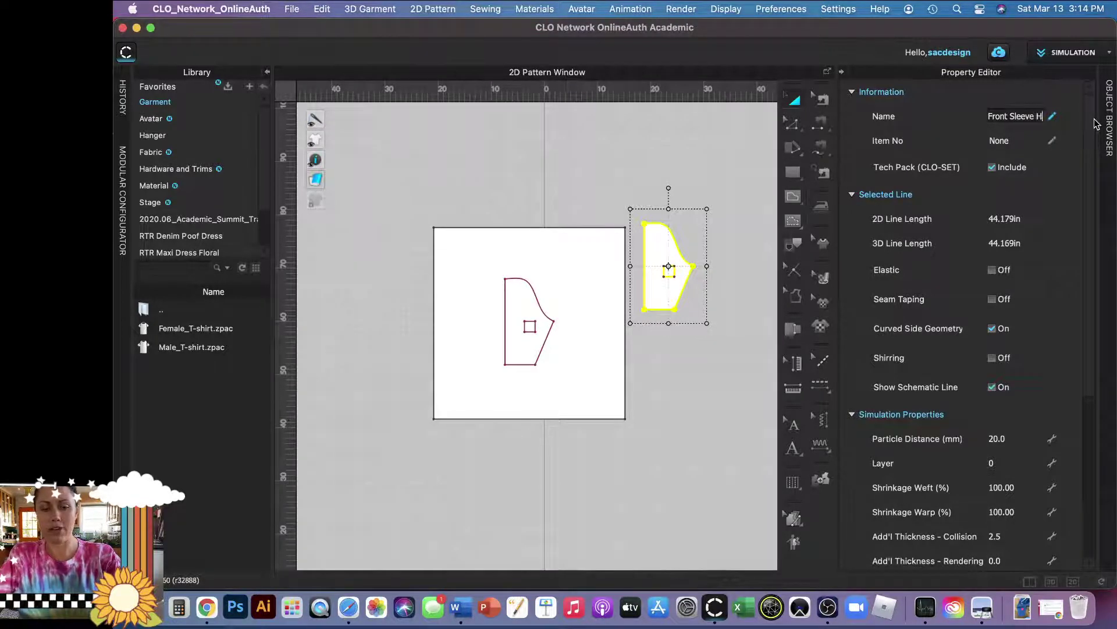
{"action": "type", "text": "alf"}
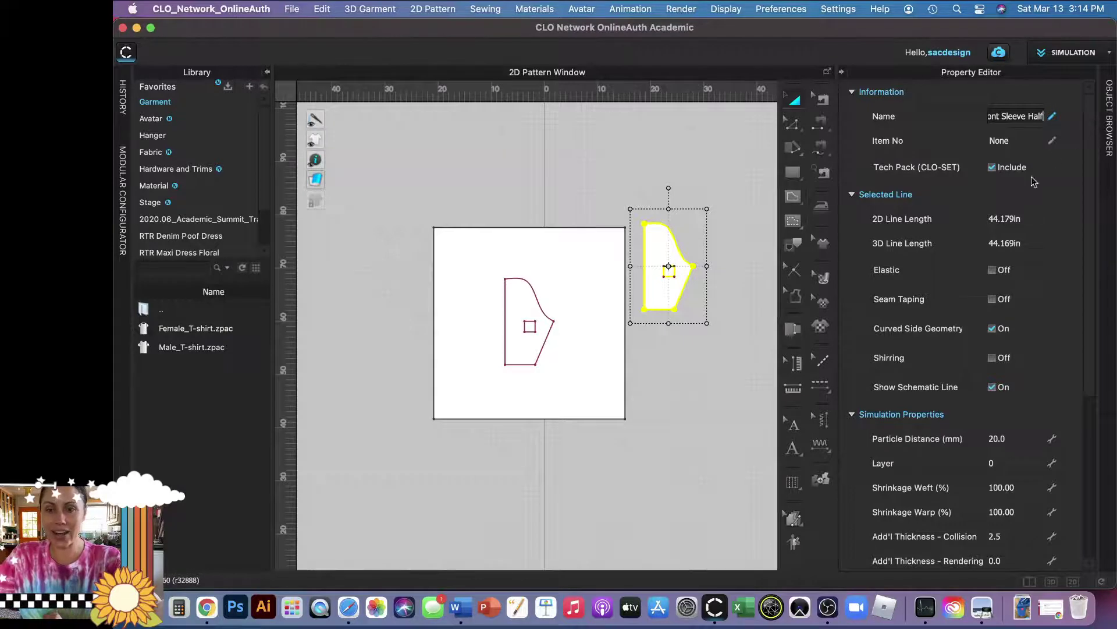
Step: Deselect the 'Front Sleeve Half' piece by clicking empty space in the 2D Pattern Window
{"action": "left_click", "coordinate": [698, 380]}
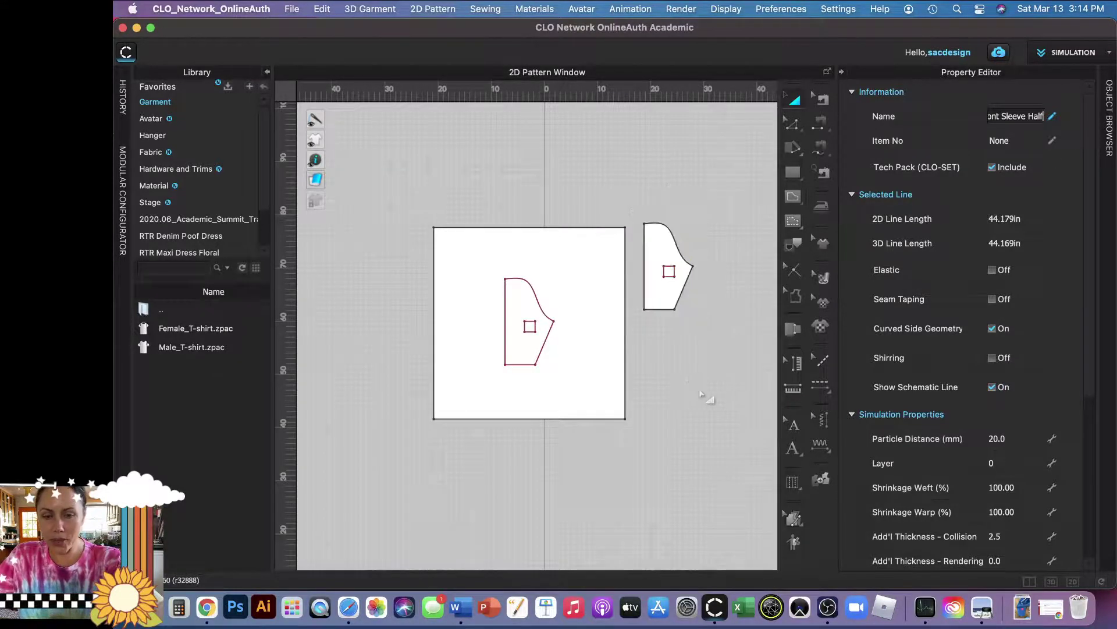